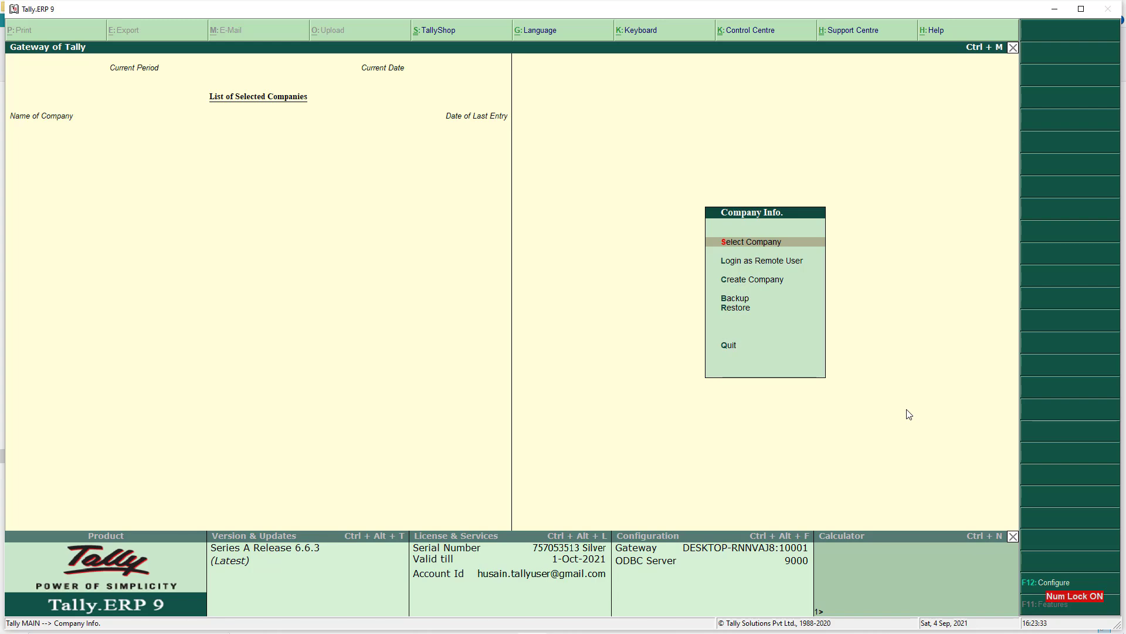
- Start creating a new company and enter the company name
{"action": "key", "text": "Return"}
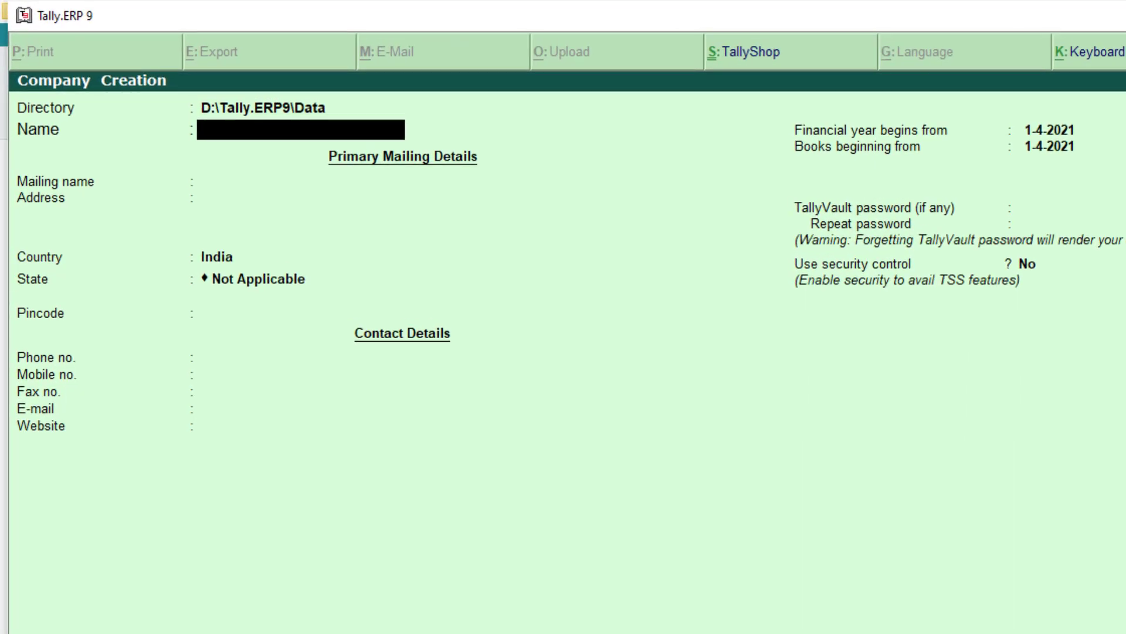
{"action": "type", "text": "Afzal"}
{"action": "key", "text": "Return"}
- Return to the company's data directory and set the path to E:\Tally.ERP9\Data
{"action": "key", "text": "BackSpace"}
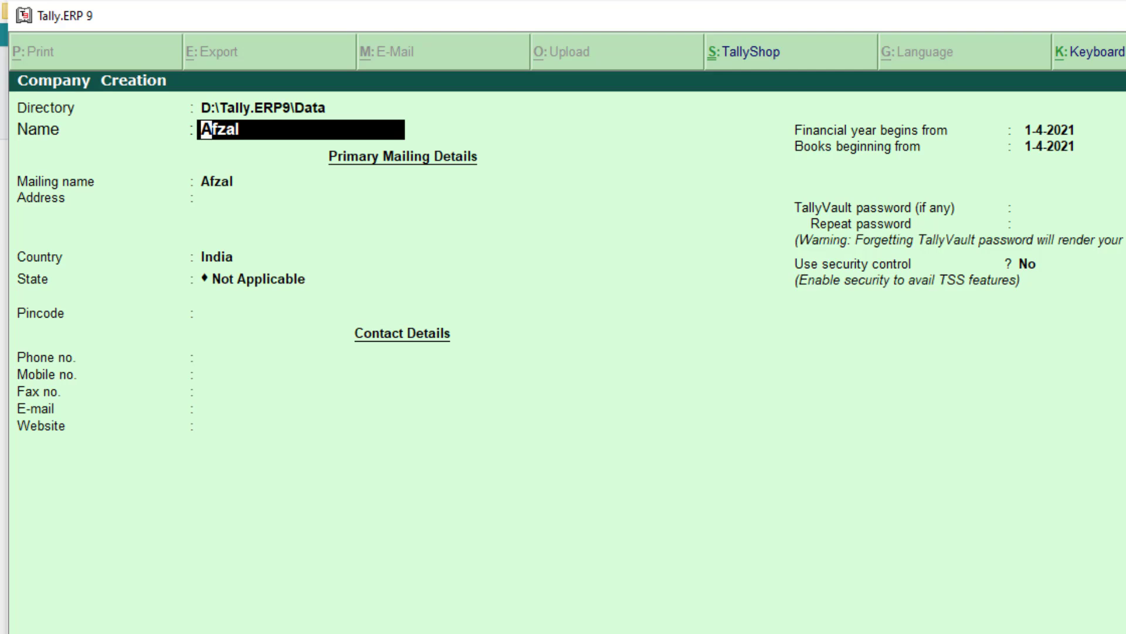
{"action": "key", "text": "BackSpace"}
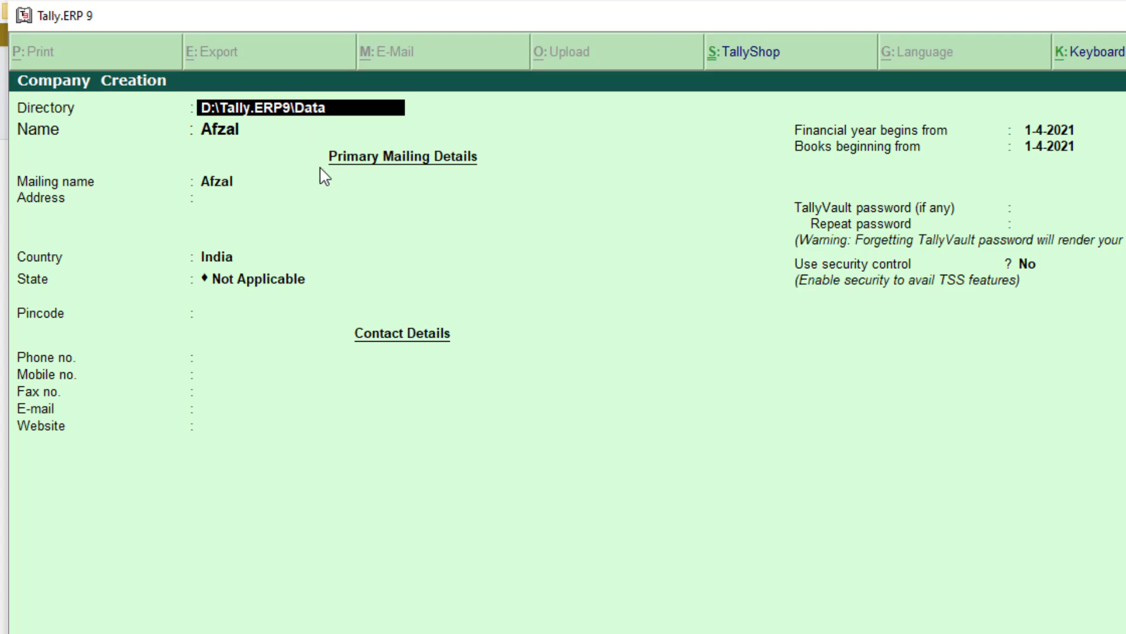
{"action": "key", "text": "Return"}
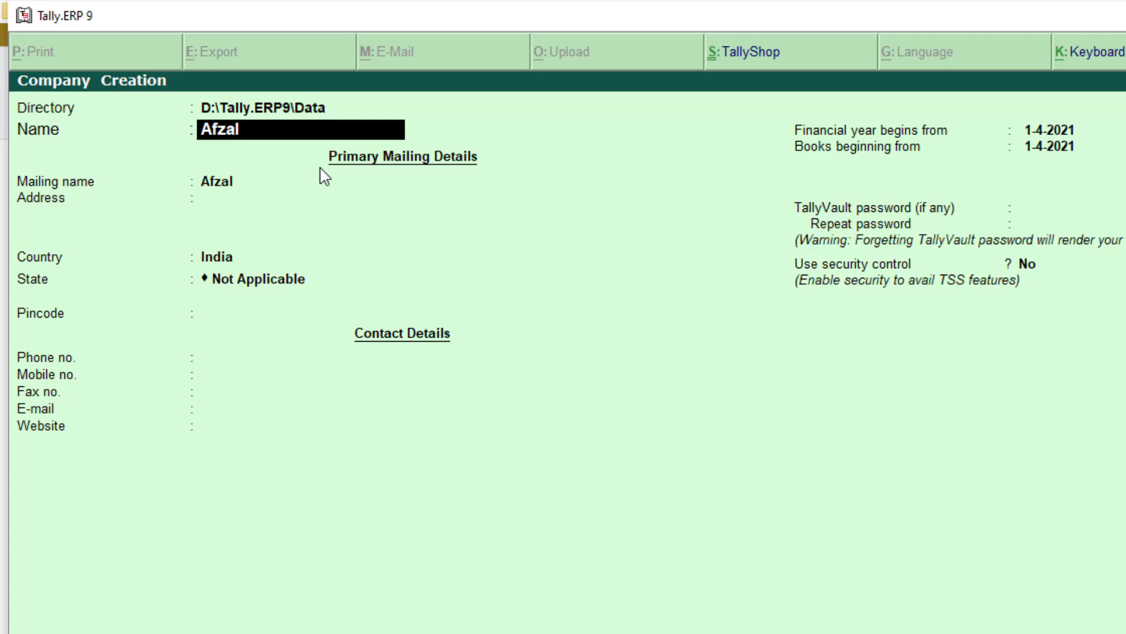
{"action": "key", "text": "BackSpace"}
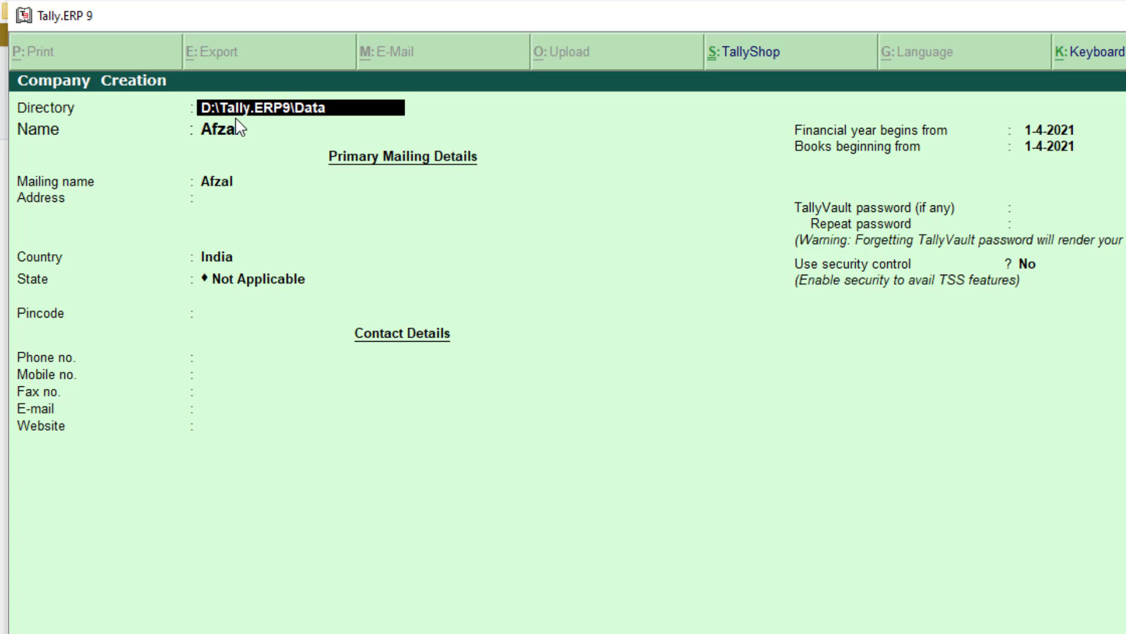
{"action": "key", "text": "Delete"}
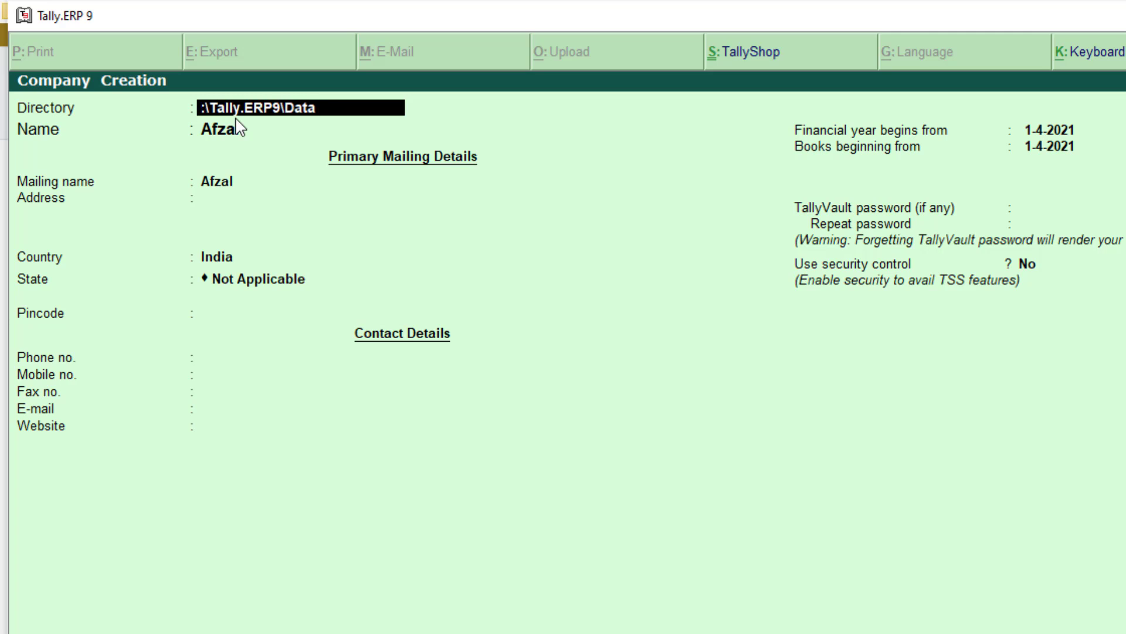
{"action": "type", "text": "E"}
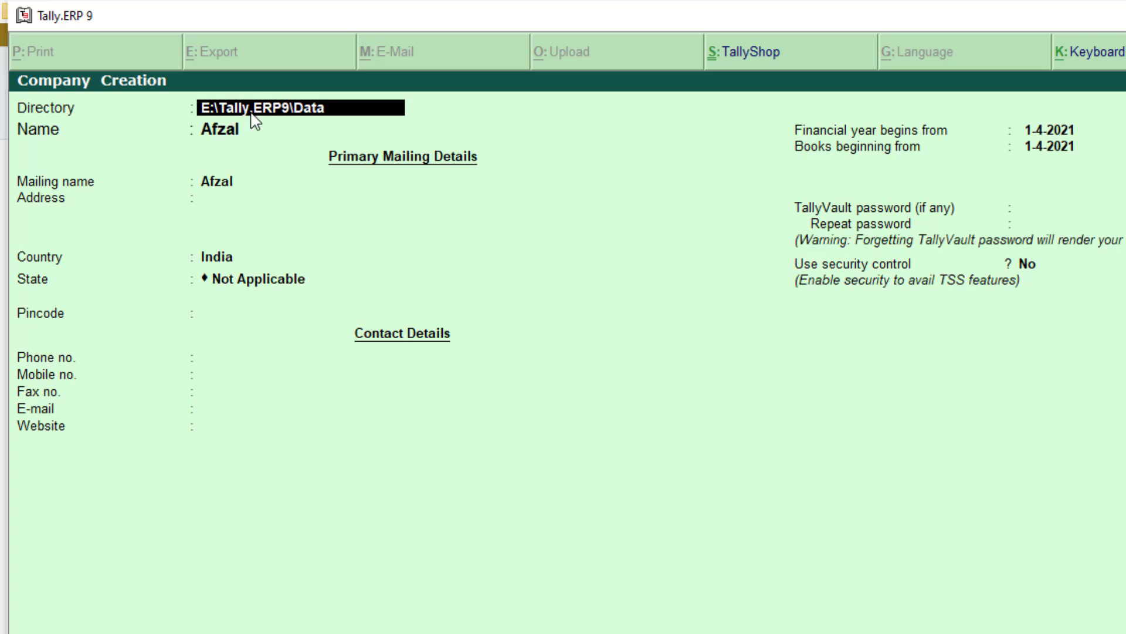
- Keep the company's mailing name and country, and set its state to Rajasthan
{"action": "key", "text": "Return"}
{"action": "key", "text": "Return"}
{"action": "key", "text": "Return"}
{"action": "key", "text": "Return"}
{"action": "key", "text": "Return"}
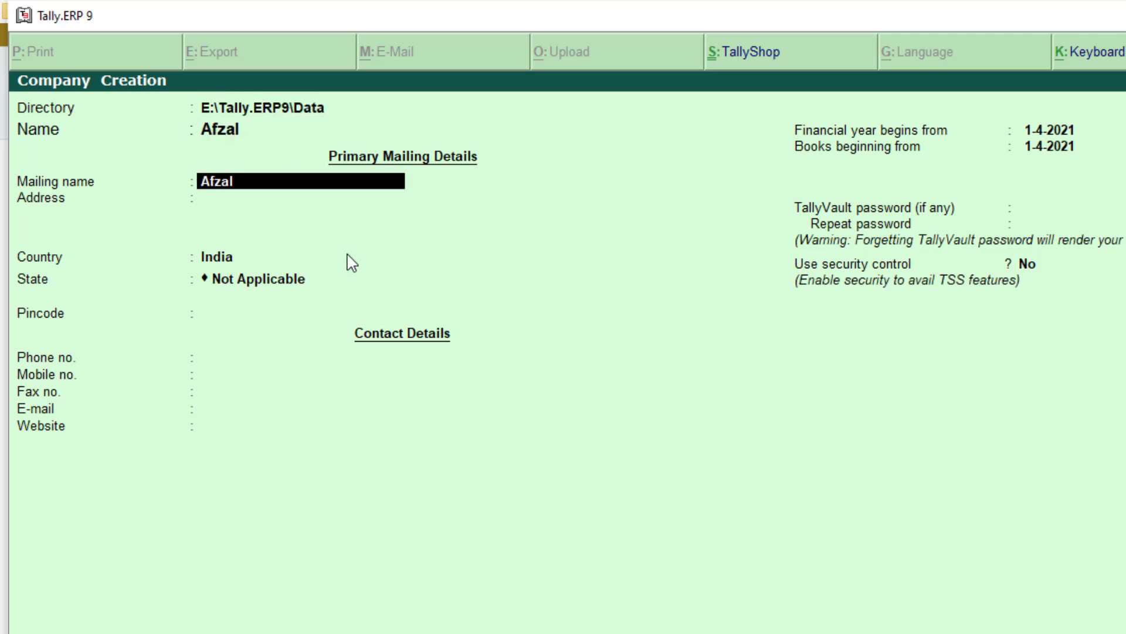
{"action": "type", "text": "Rajas"}
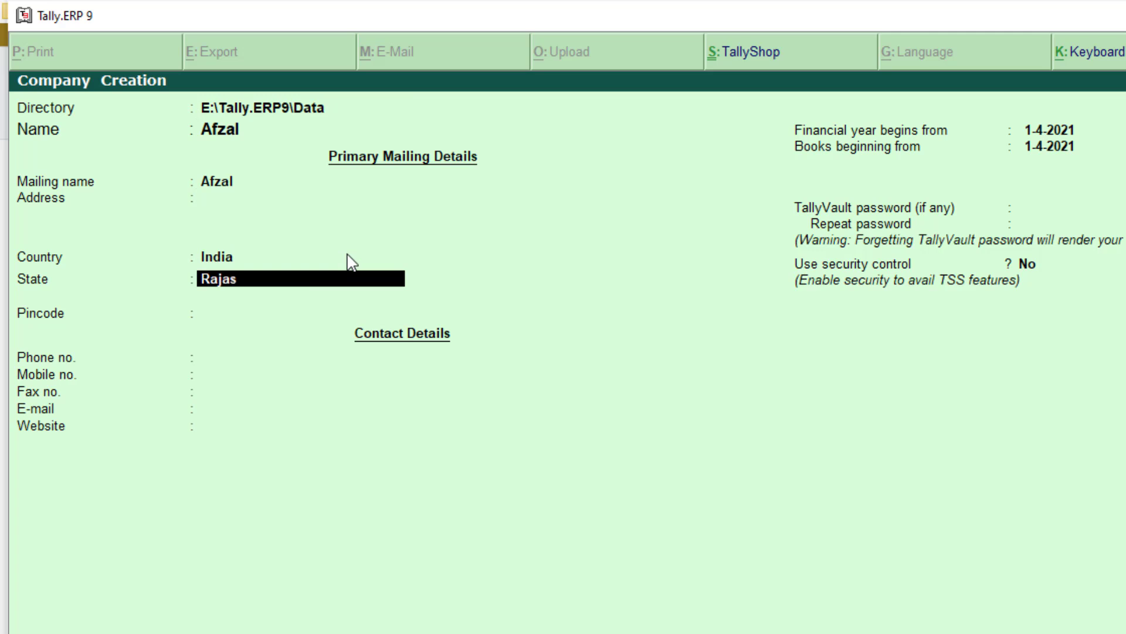
{"action": "key", "text": "Return"}
- Try to save the company in the E: directory with the remaining fields at their defaults
{"action": "key", "text": "Return"}
{"action": "key", "text": "Return"}
{"action": "key", "text": "Return"}
{"action": "key", "text": "Return"}
{"action": "key", "text": "Return"}
{"action": "key", "text": "Return"}
{"action": "key", "text": "Return"}
{"action": "key", "text": "Return"}
{"action": "key", "text": "Return"}
{"action": "key", "text": "Return"}
{"action": "key", "text": "Return"}
{"action": "key", "text": "Return"}
{"action": "key", "text": "Return"}
{"action": "key", "text": "Return"}
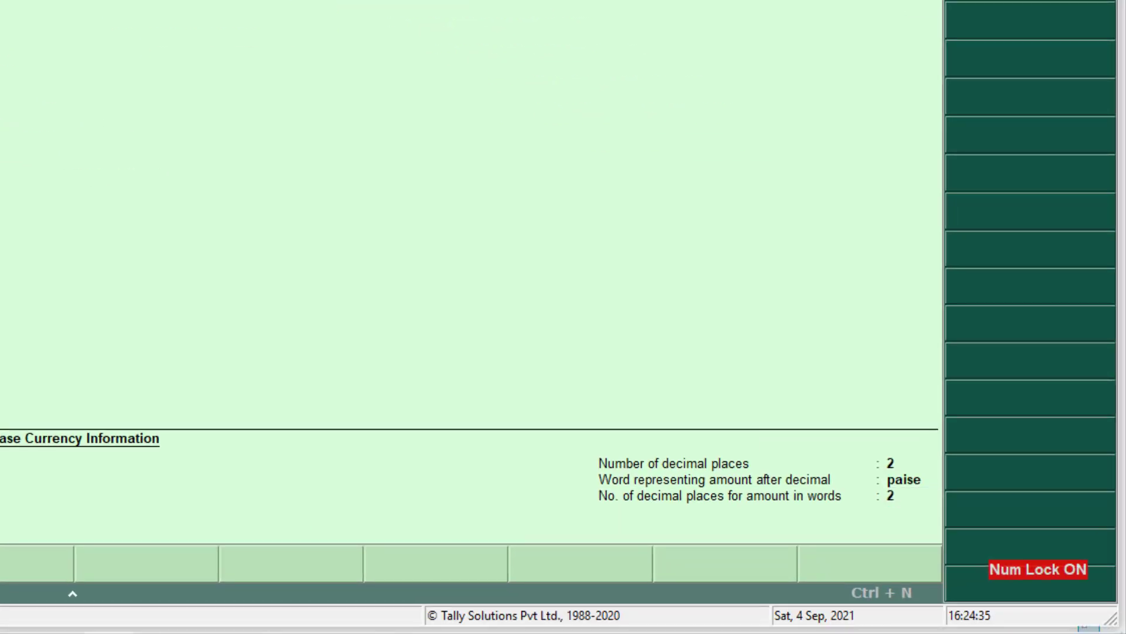
{"action": "key", "text": "Return"}
{"action": "key", "text": "Return"}
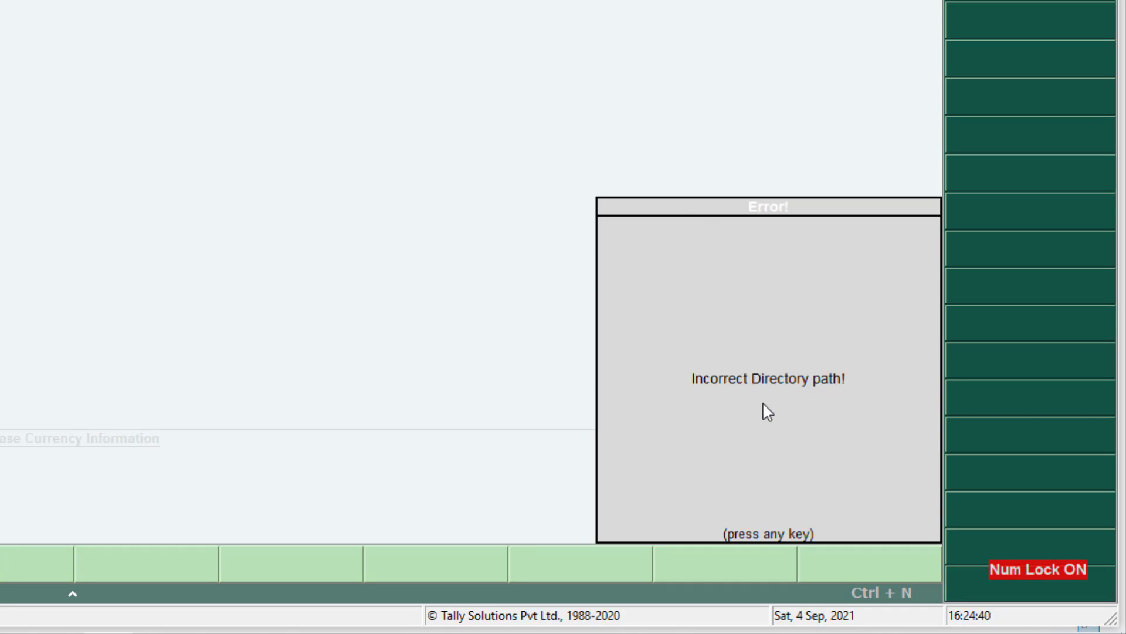
{"action": "key", "text": "Return"}
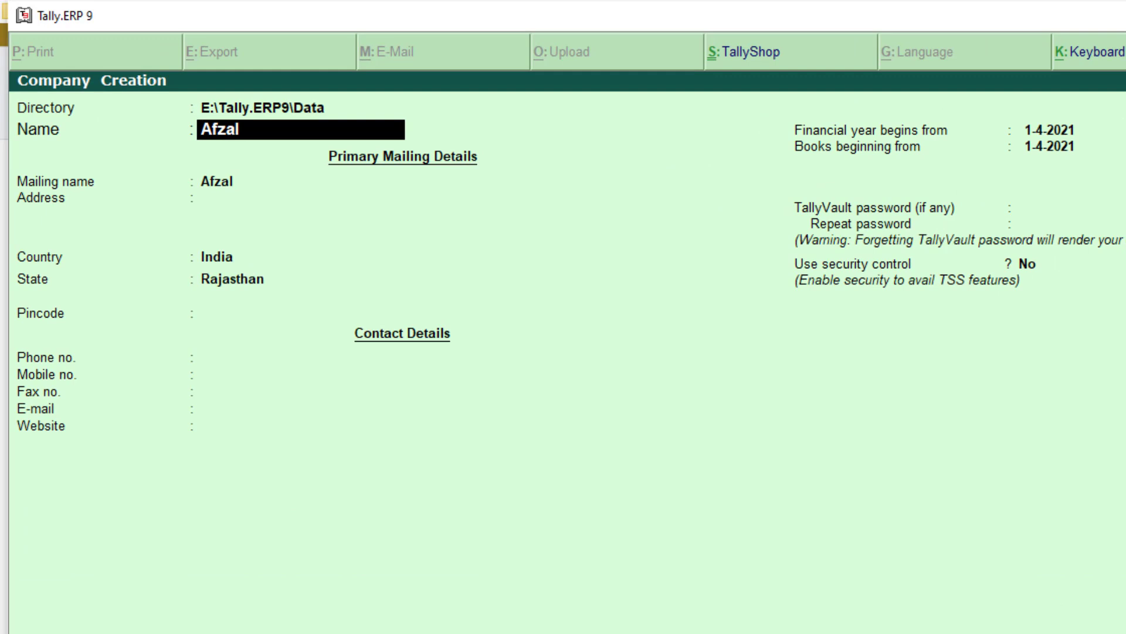
- Switch to File Explorer and check in This PC which drives are available
{"action": "key", "text": "BackSpace"}
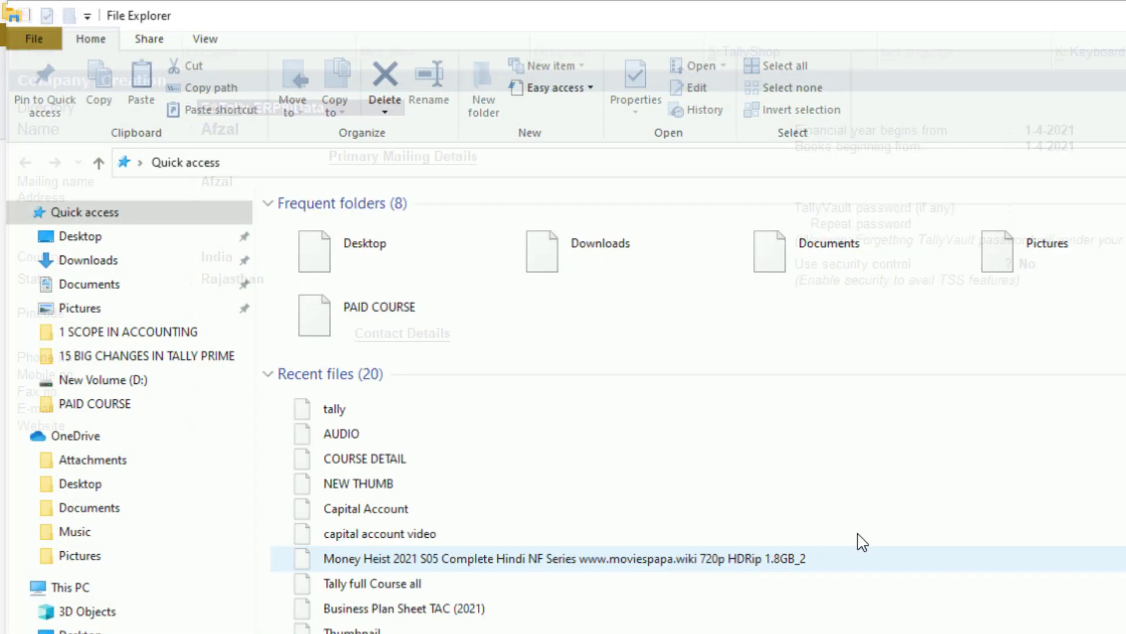
{"action": "left_click", "coordinate": [141, 589]}
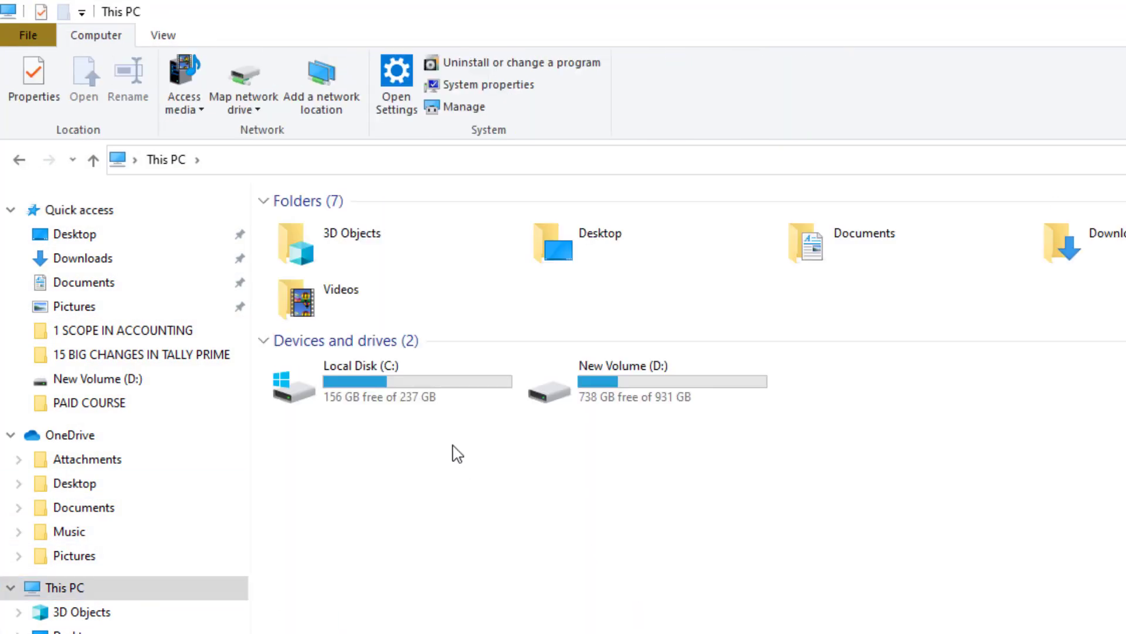
{"action": "left_click", "coordinate": [452, 407]}
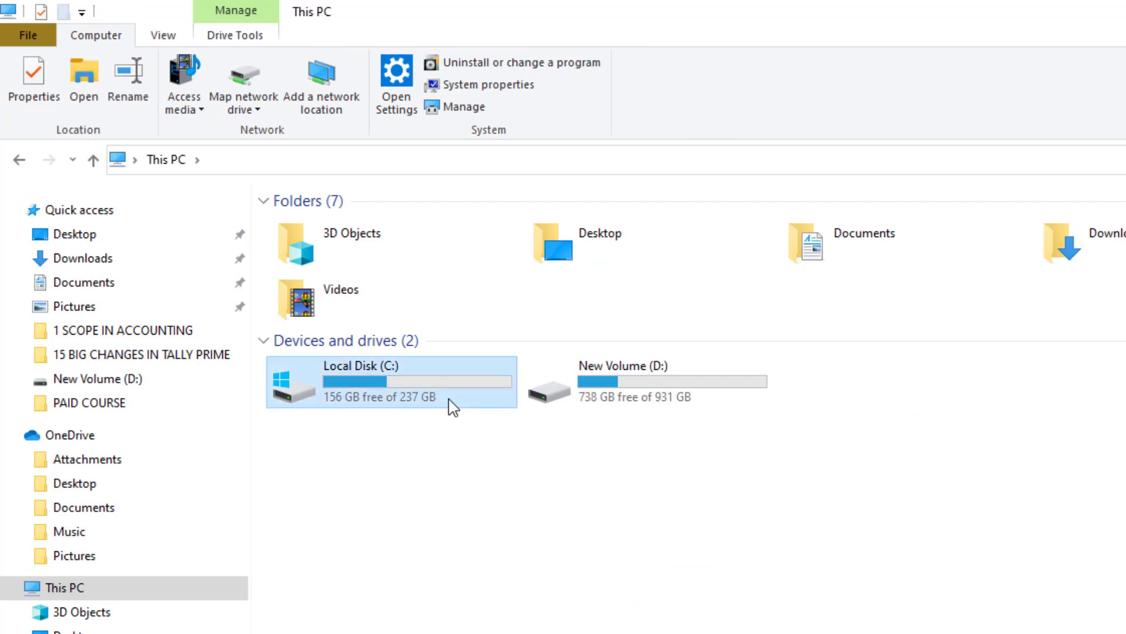
{"action": "left_click", "coordinate": [622, 412]}
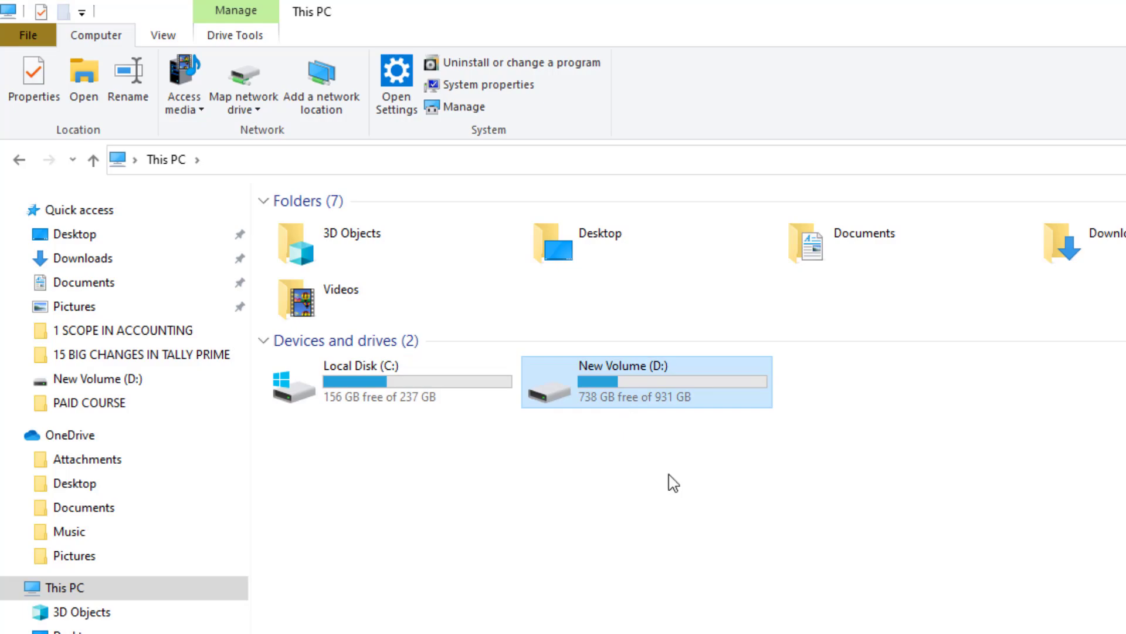
- Switch back to Tally.ERP 9 and set the company's directory to D:\Tally.ERP9\Data
{"action": "key", "text": "alt+Tab"}
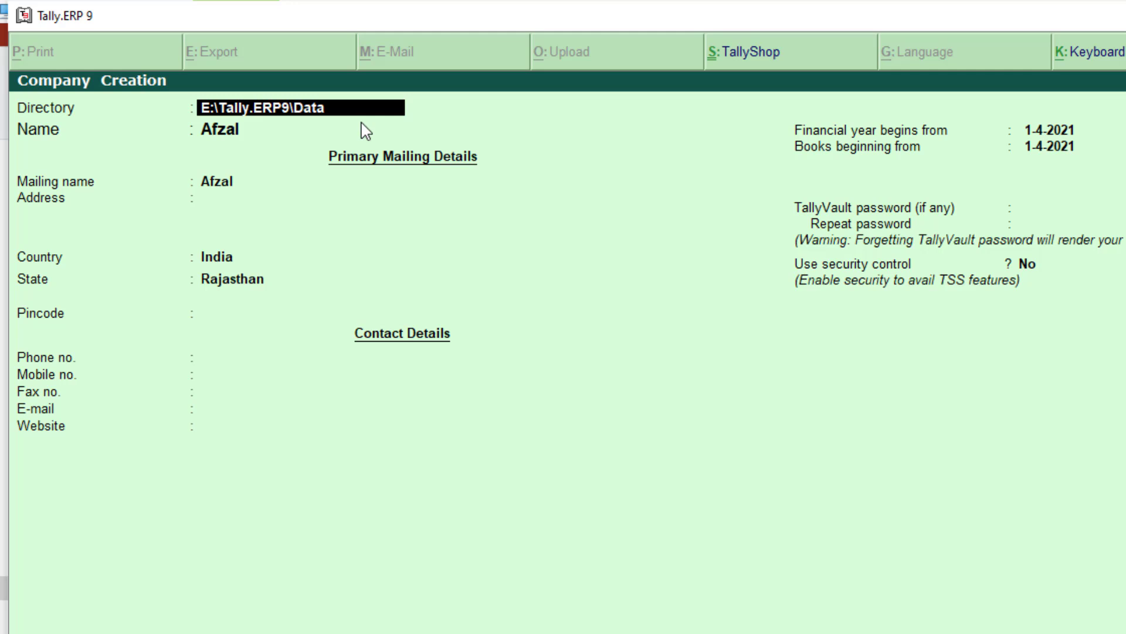
{"action": "key", "text": "Delete"}
{"action": "type", "text": "D"}
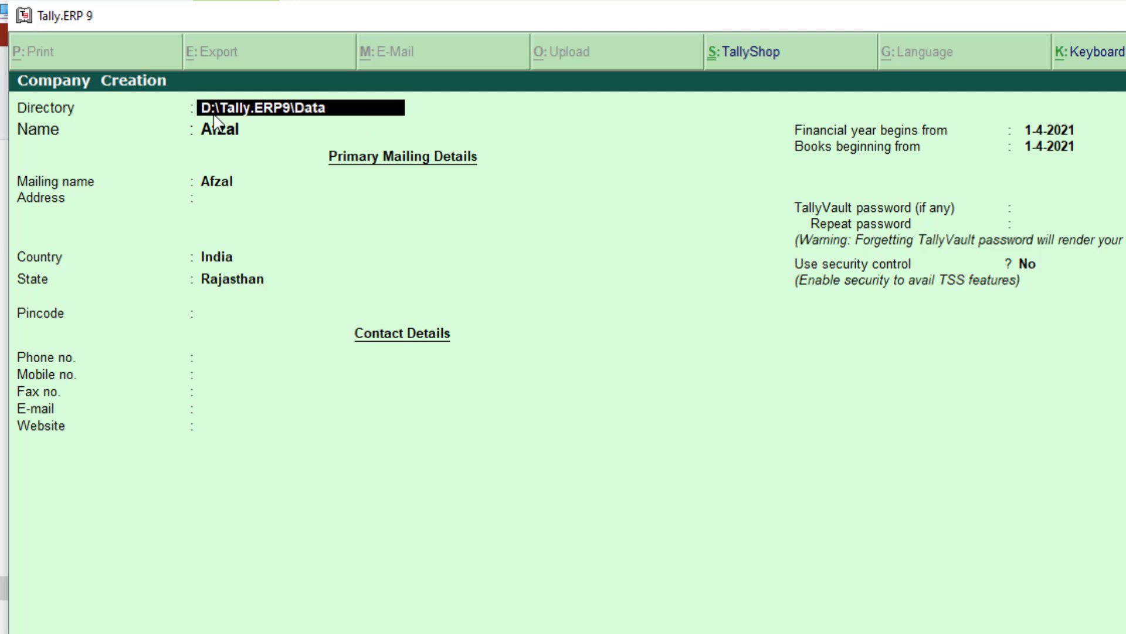
- Switch to File Explorer, open New Volume (D:) and examine its existing folders
{"action": "key", "text": "alt+Tab"}
{"action": "left_click", "coordinate": [738, 503]}
{"action": "left_click", "coordinate": [617, 405]}
{"action": "double_click", "coordinate": [674, 389]}
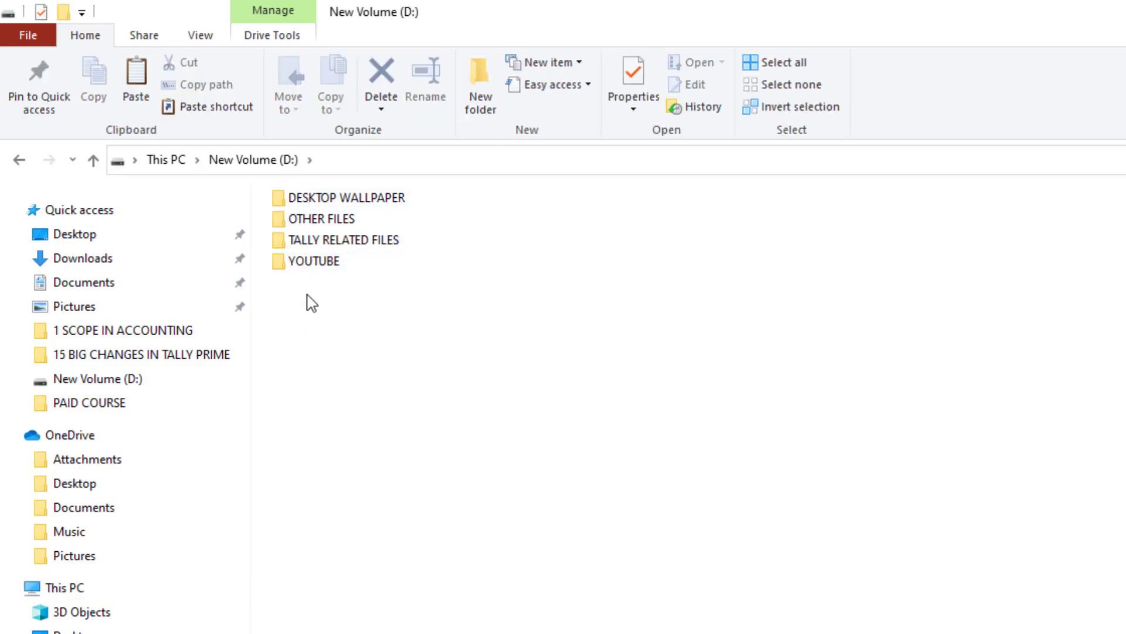
{"action": "left_click", "coordinate": [317, 239]}
{"action": "left_click", "coordinate": [322, 316]}
{"action": "key", "text": "alt+Tab"}
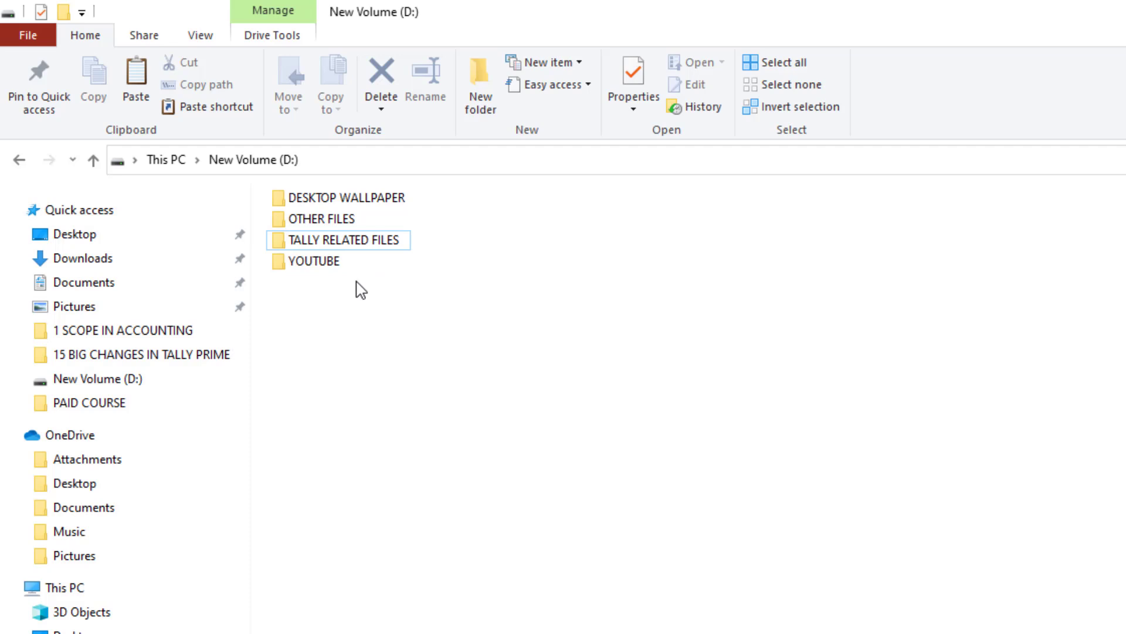
- Return to Tally.ERP 9, accept the remaining company details unchanged and save the company
{"action": "key", "text": "alt+Tab"}
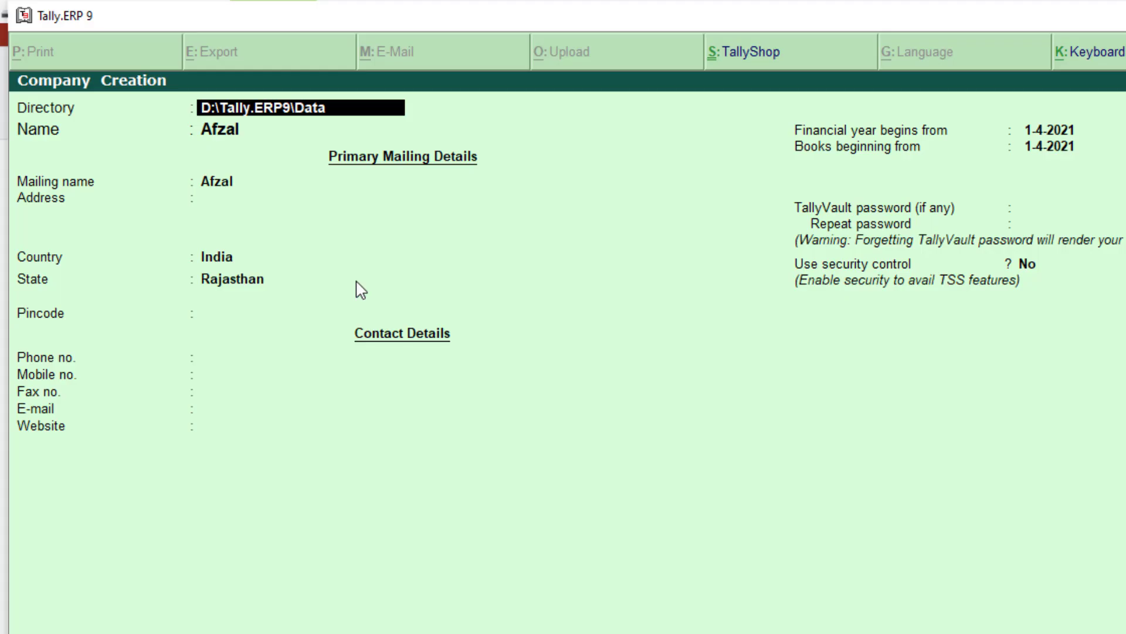
{"action": "key", "text": "Return"}
{"action": "key", "text": "Return"}
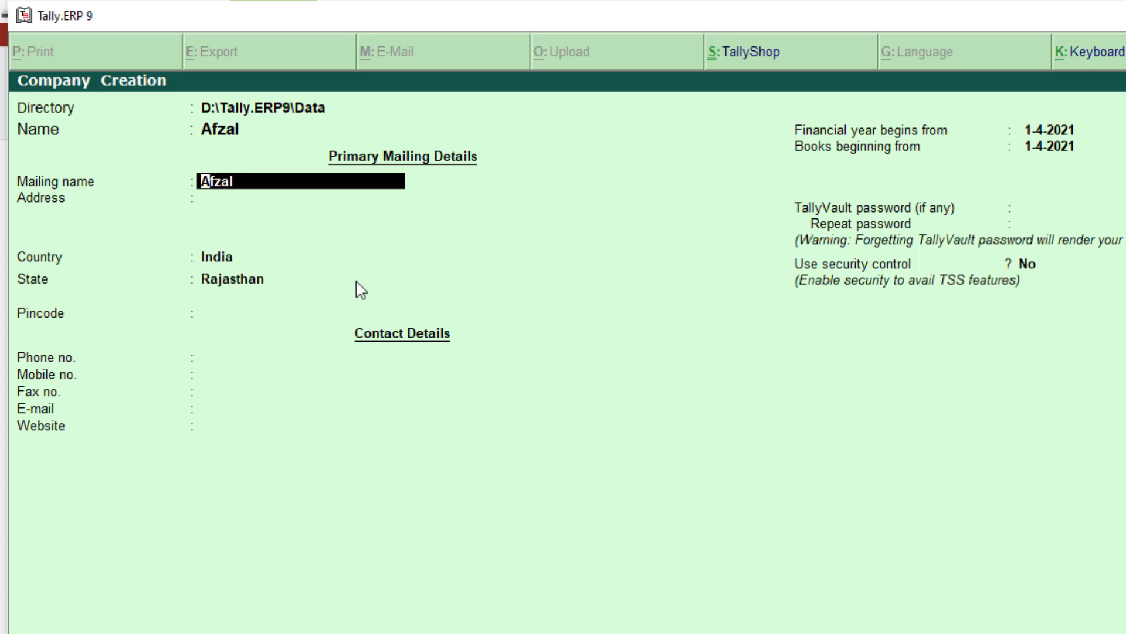
{"action": "key", "text": "Return"}
{"action": "key", "text": "Return"}
{"action": "key", "text": "Return"}
{"action": "key", "text": "Return"}
{"action": "key", "text": "Return"}
{"action": "key", "text": "Return"}
{"action": "key", "text": "Return"}
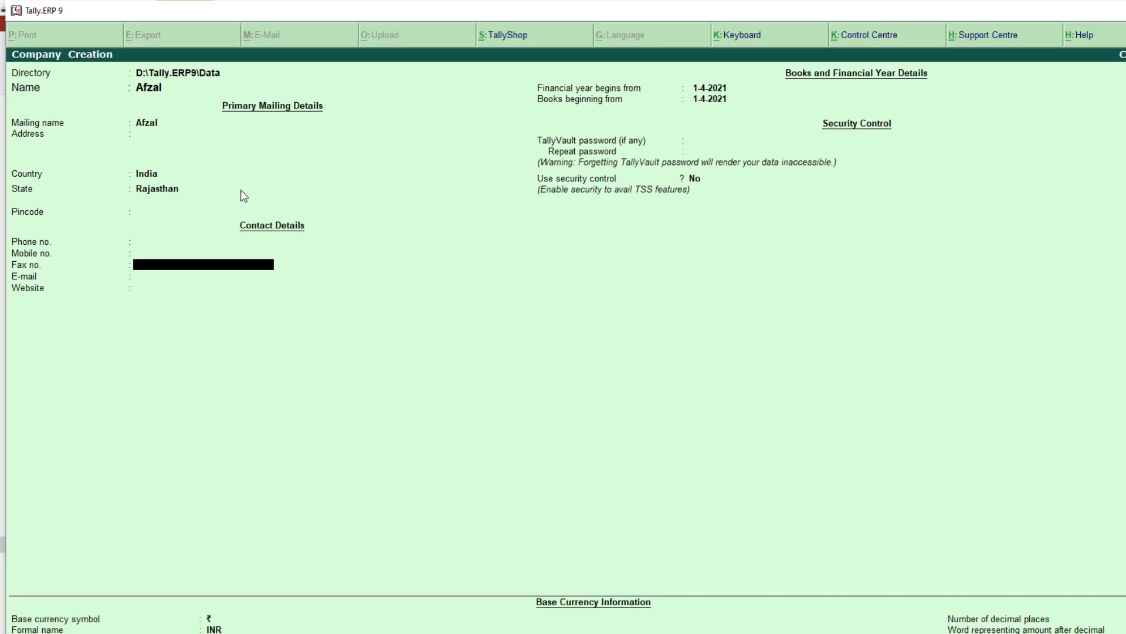
{"action": "key", "text": "Return"}
{"action": "key", "text": "Return"}
{"action": "key", "text": "Return"}
{"action": "key", "text": "Return"}
{"action": "key", "text": "Return"}
{"action": "key", "text": "Return"}
{"action": "key", "text": "Return"}
{"action": "key", "text": "Return"}
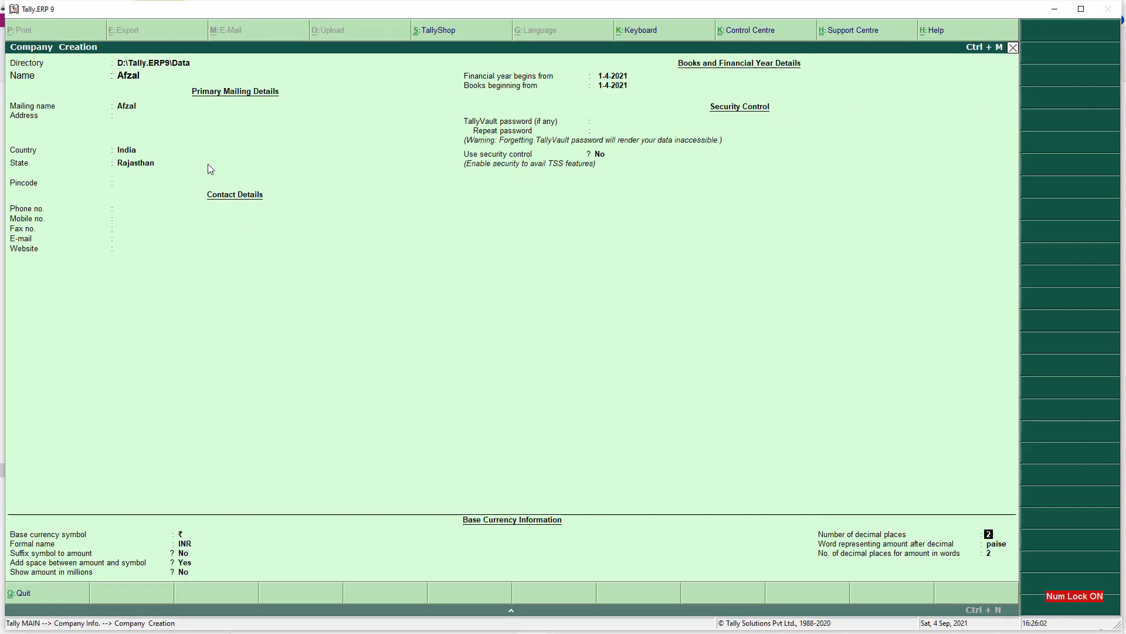
{"action": "key", "text": "Return"}
{"action": "key", "text": "Return"}
{"action": "key", "text": "Return"}
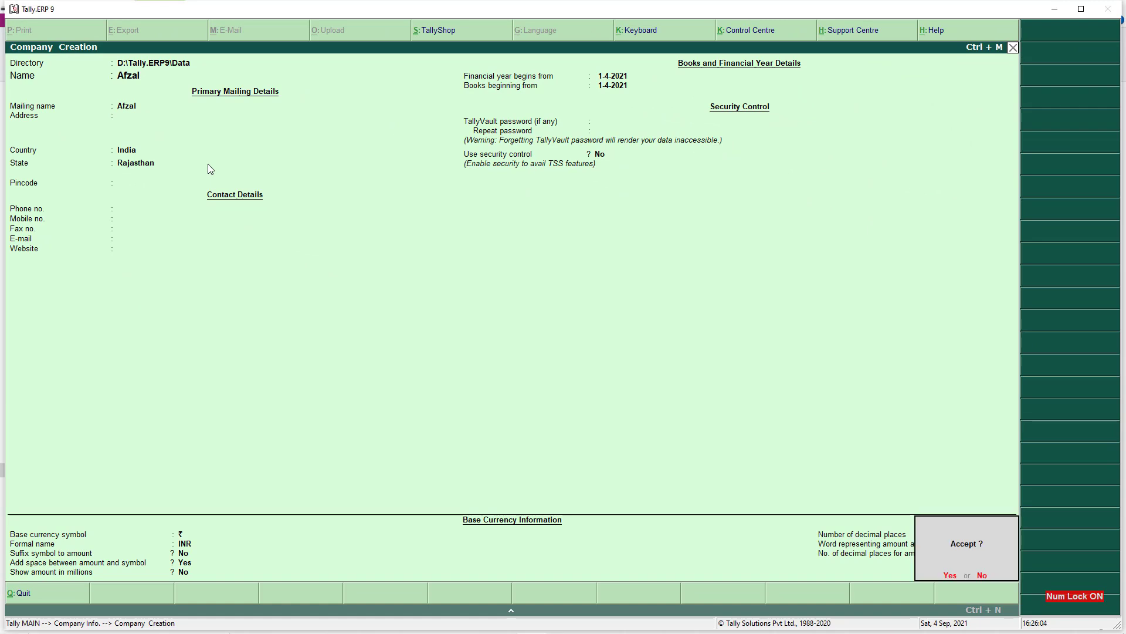
{"action": "key", "text": "Return"}
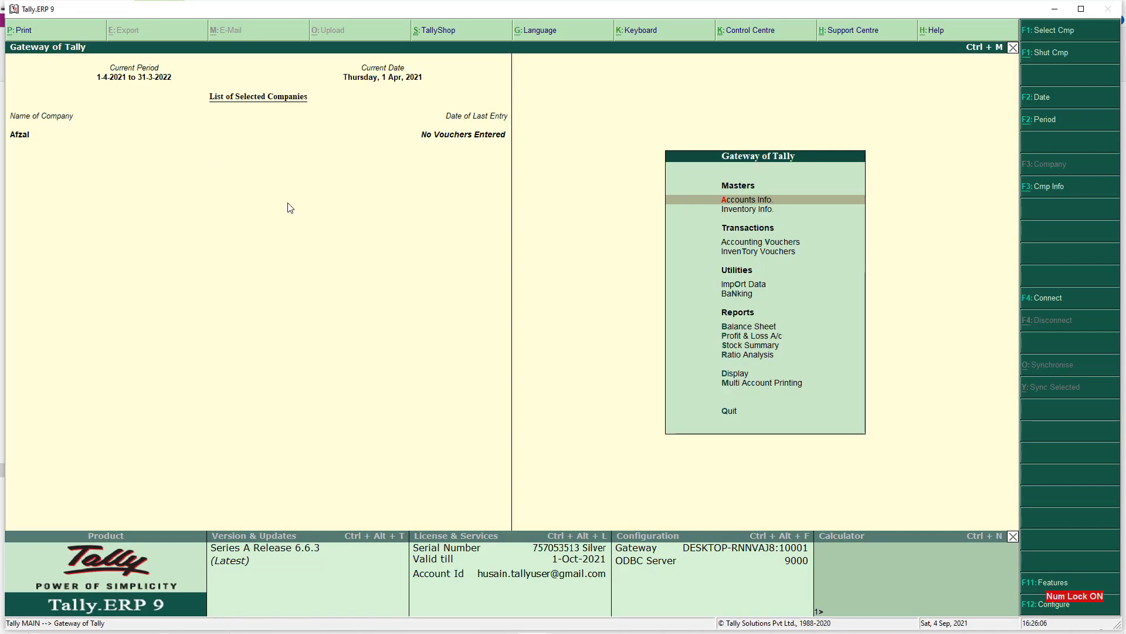
- Switch to File Explorer and examine the company's data folder inside Tally.ERP9\Data on drive D:
{"action": "key", "text": "alt+Tab"}
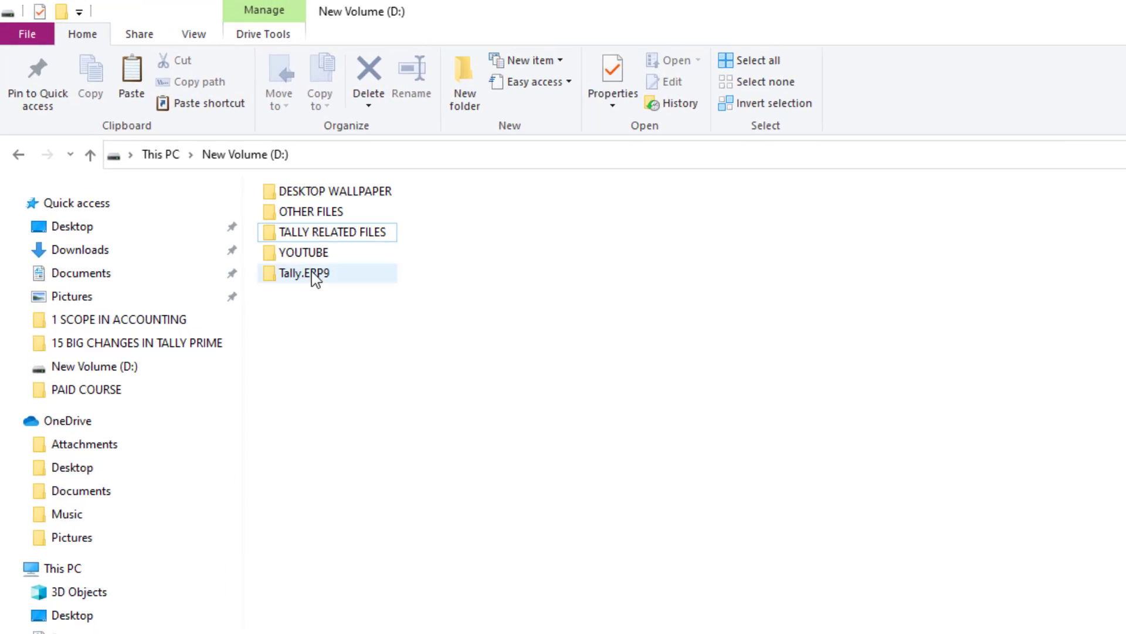
{"action": "left_click", "coordinate": [183, 166]}
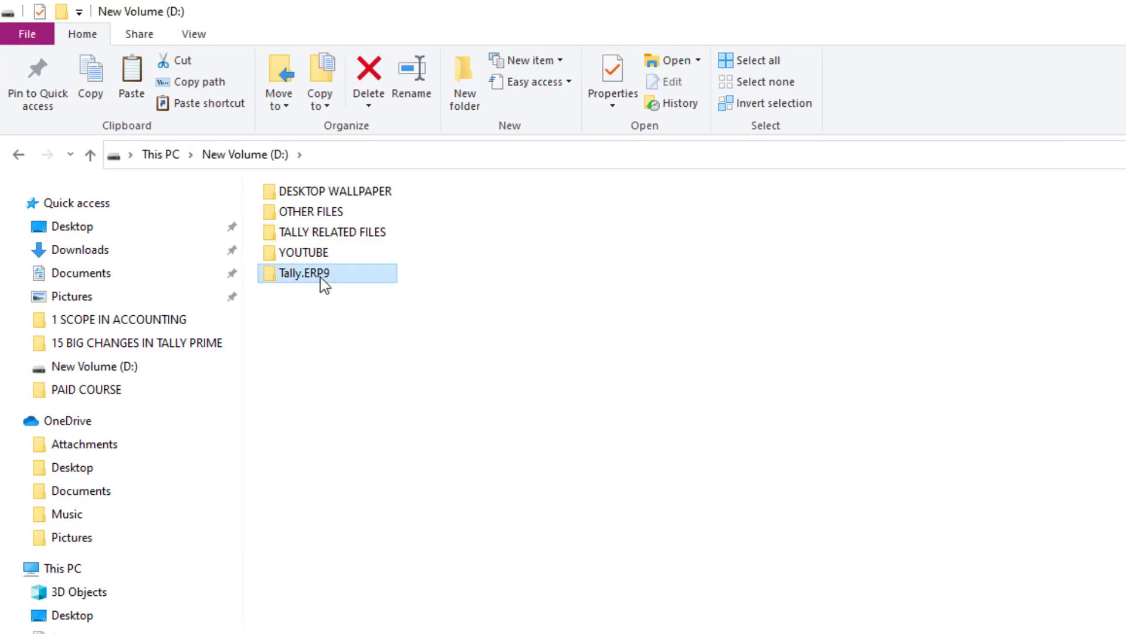
{"action": "double_click", "coordinate": [320, 276]}
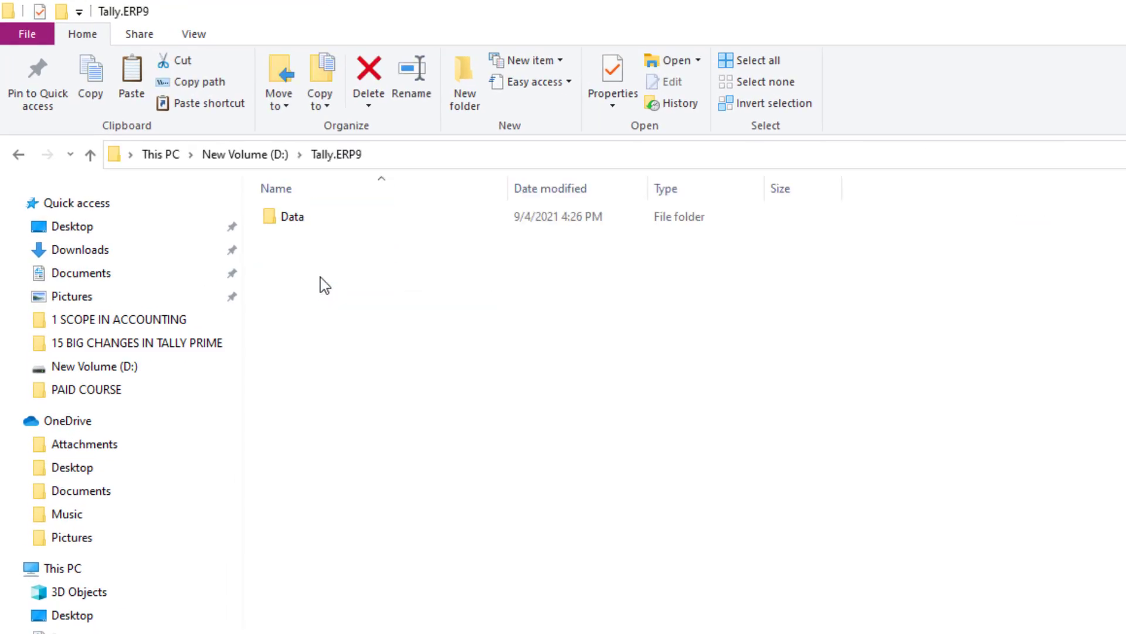
{"action": "double_click", "coordinate": [311, 219]}
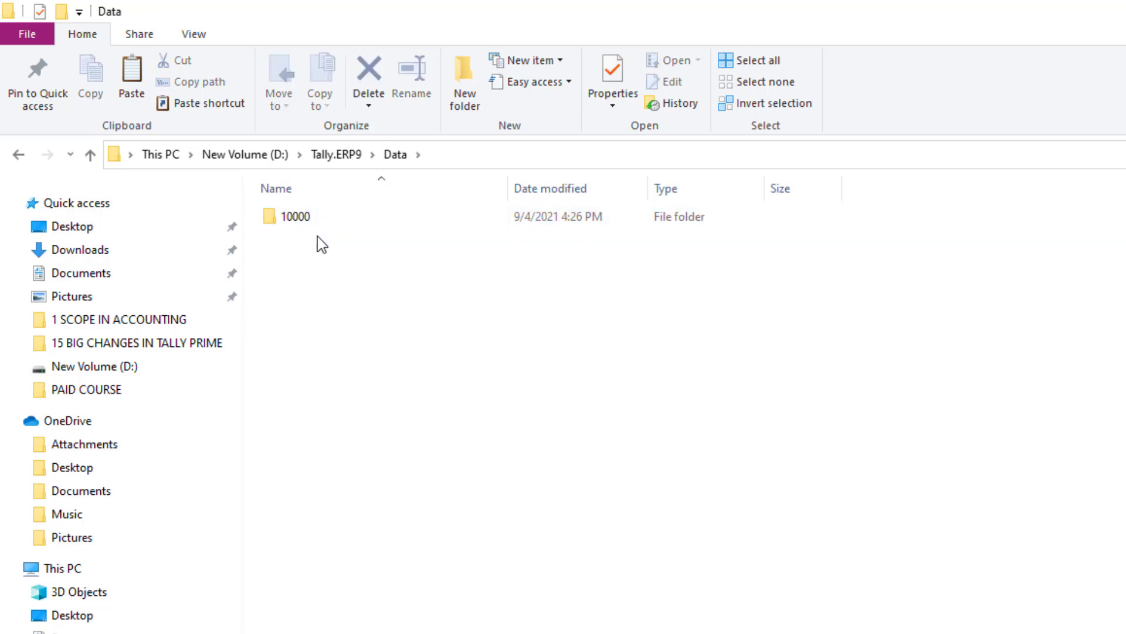
{"action": "left_click", "coordinate": [317, 224]}
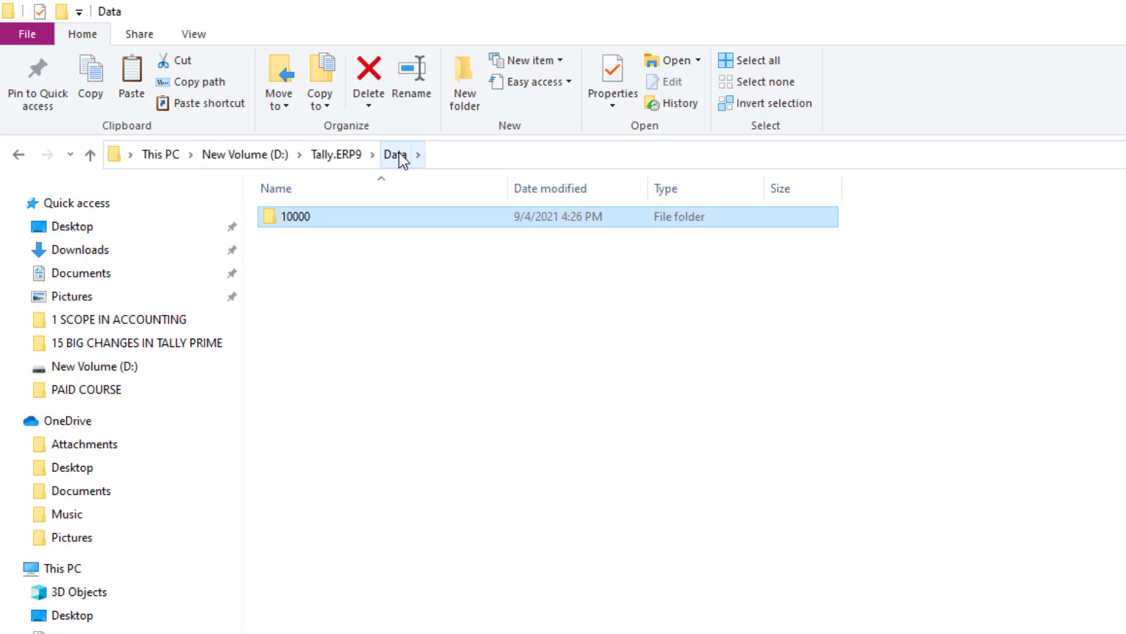
{"action": "left_click", "coordinate": [431, 298]}
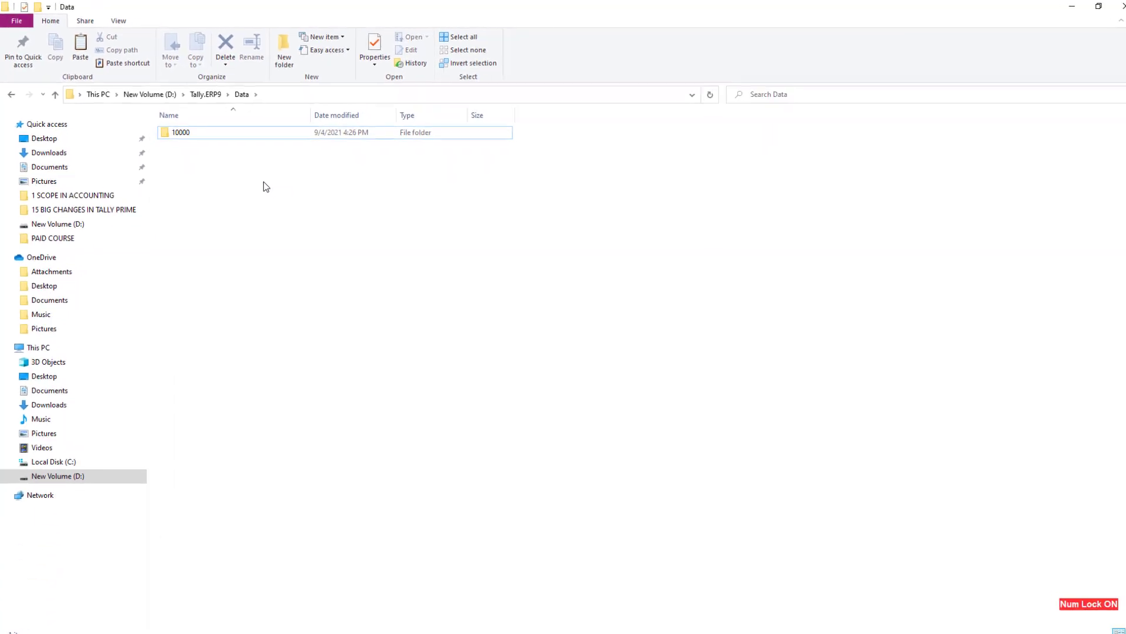
- Switch to Tally.ERP 9 and examine the list of companies offered for the path E:\Tally.ERP9\Data
{"action": "key", "text": "alt+Tab"}
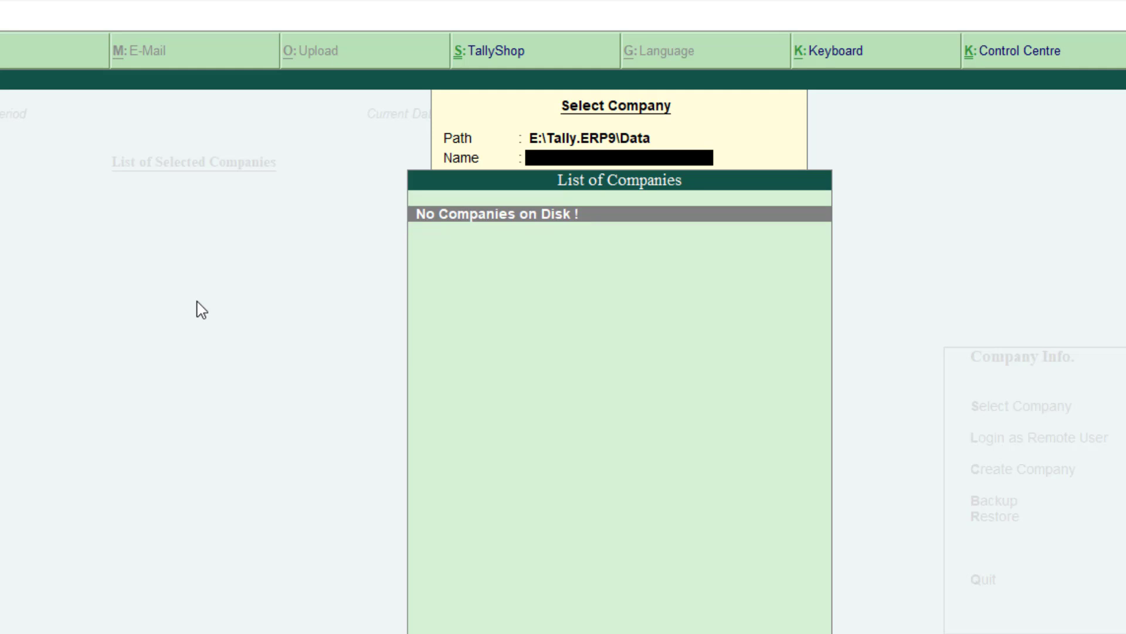
{"action": "key", "text": "BackSpace"}
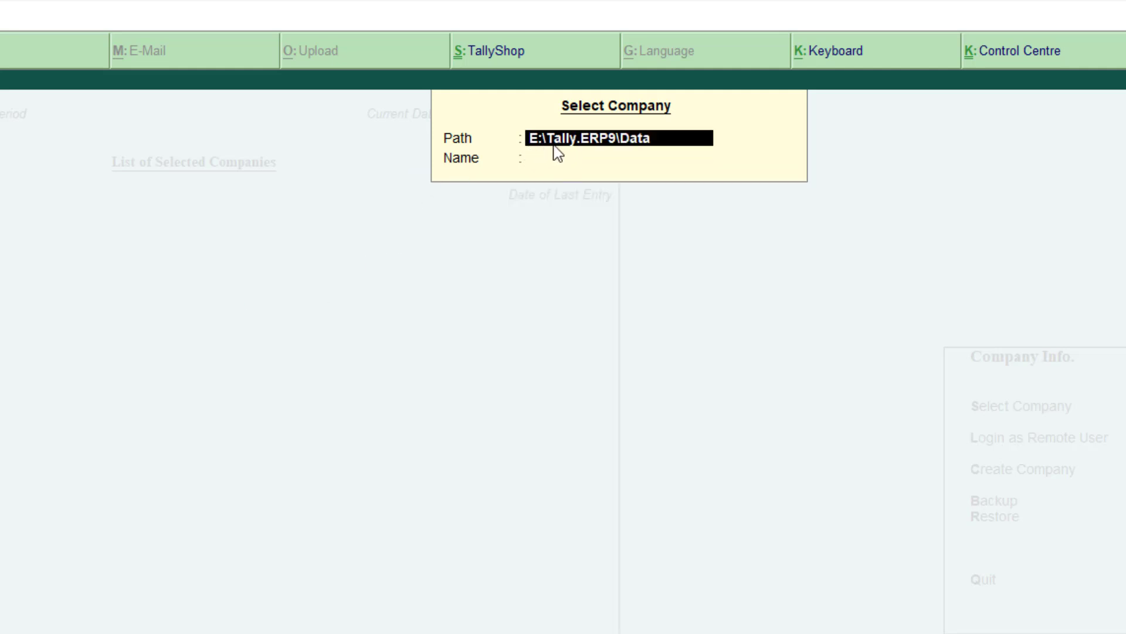
{"action": "left_click", "coordinate": [644, 152]}
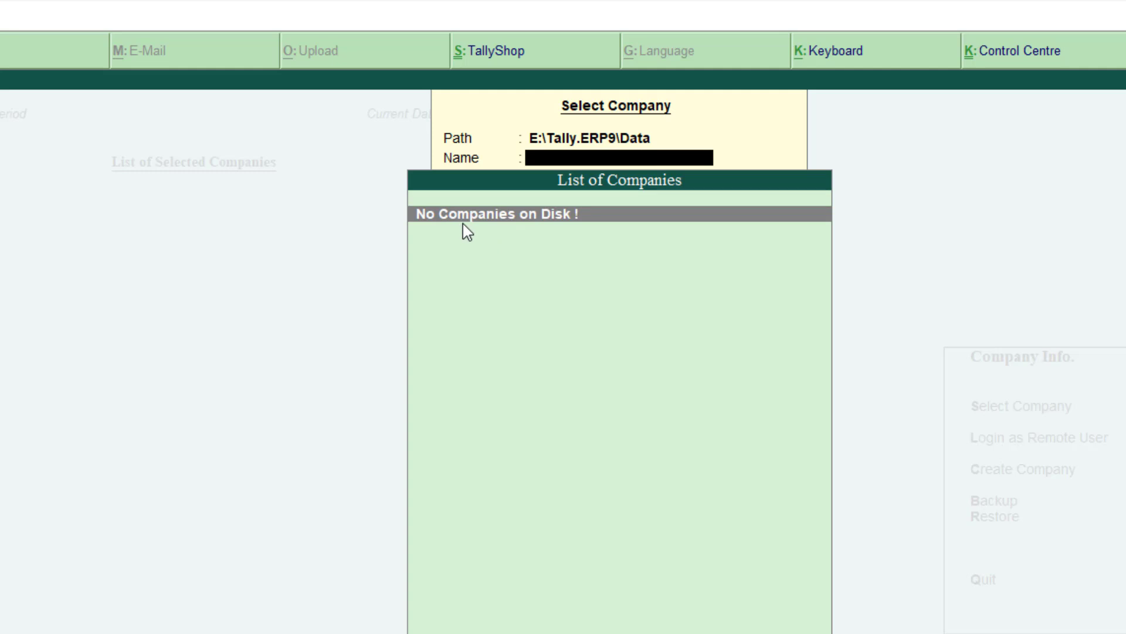
- Switch to File Explorer and check in This PC which drives exist on the computer
{"action": "key", "text": "alt+Tab"}
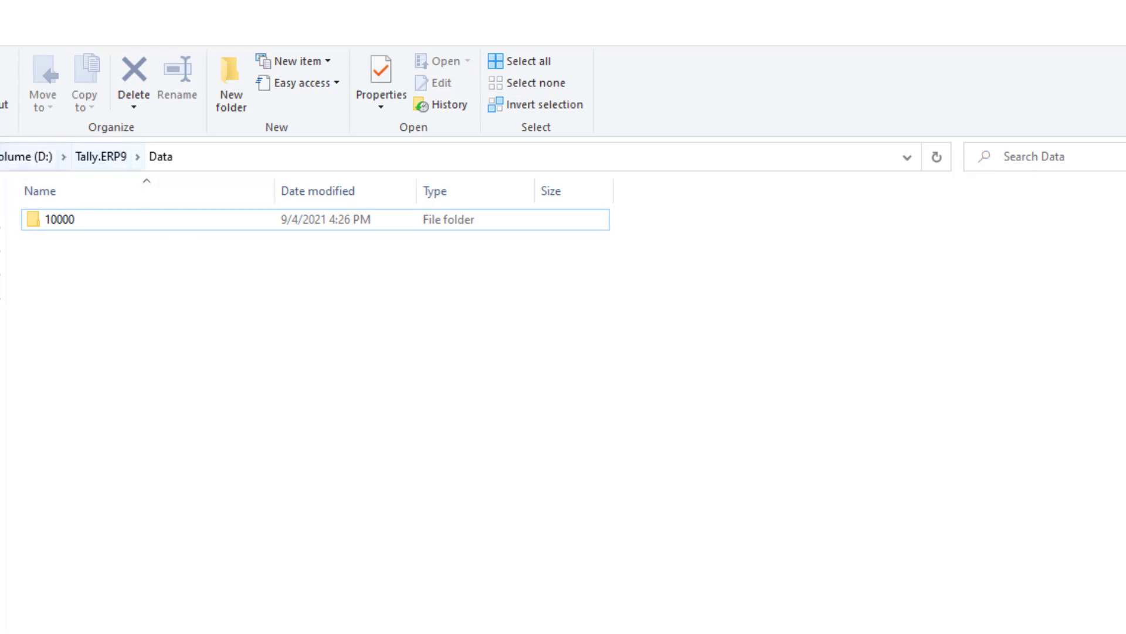
{"action": "left_click", "coordinate": [189, 156]}
{"action": "left_click", "coordinate": [157, 156]}
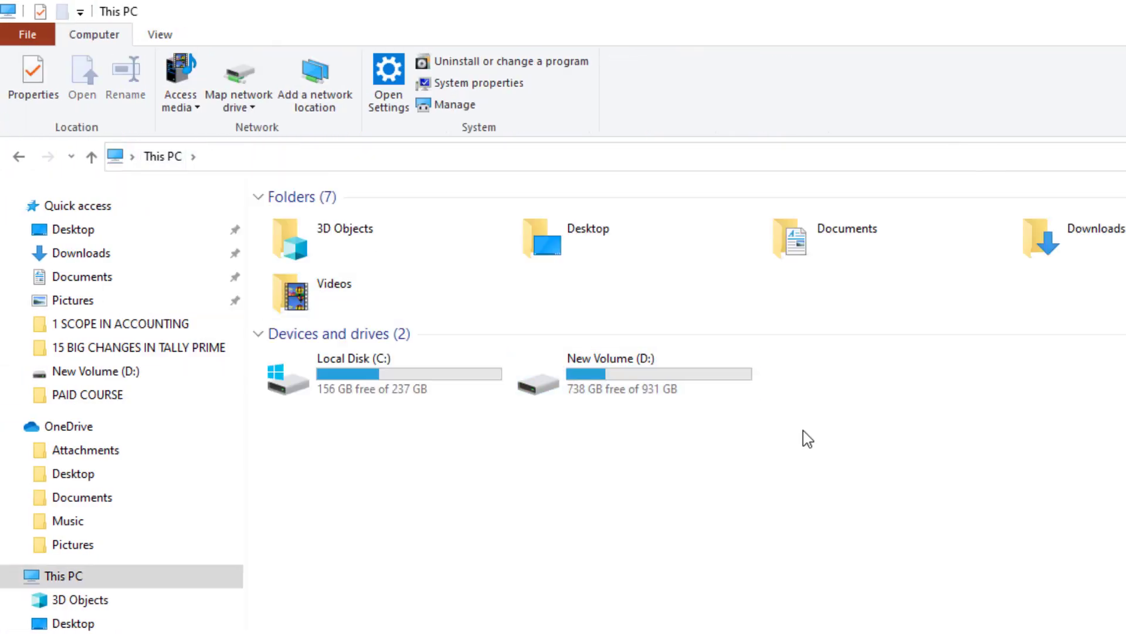
- Return to Tally.ERP 9, set the company selection path to D:\Tally.ERP9\Data and load the company stored there
{"action": "key", "text": "alt+Tab"}
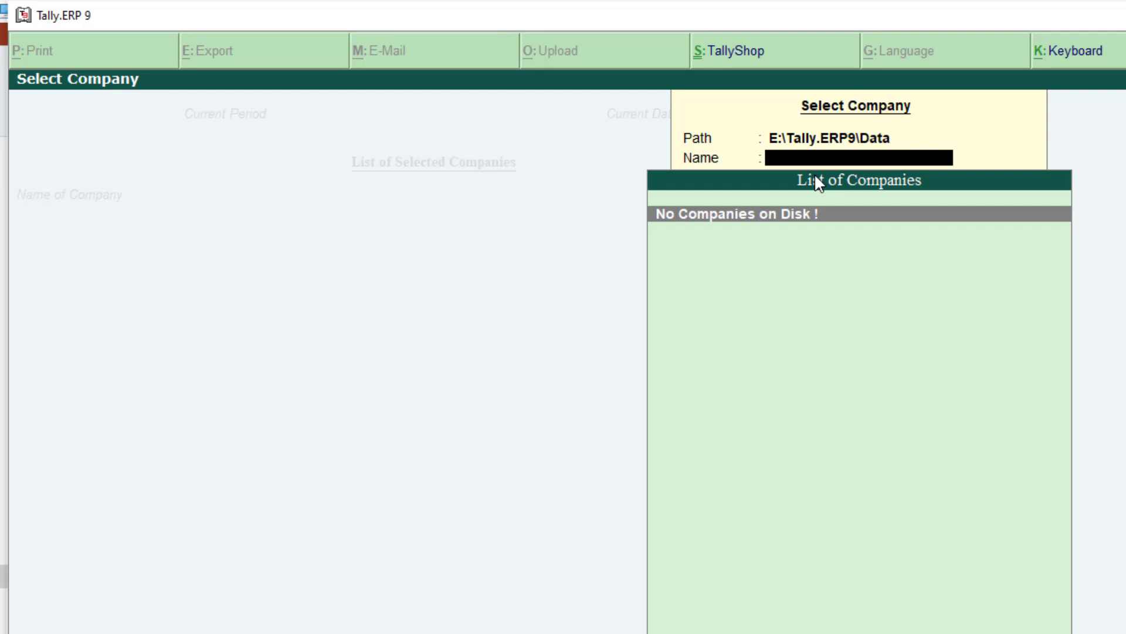
{"action": "key", "text": "BackSpace"}
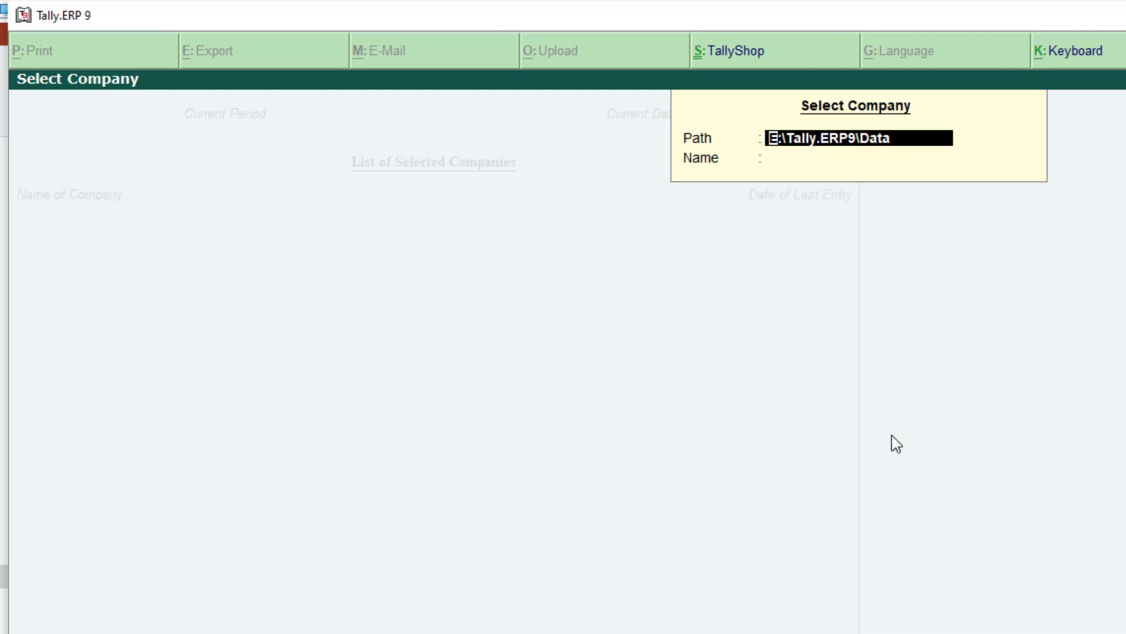
{"action": "type", "text": "D"}
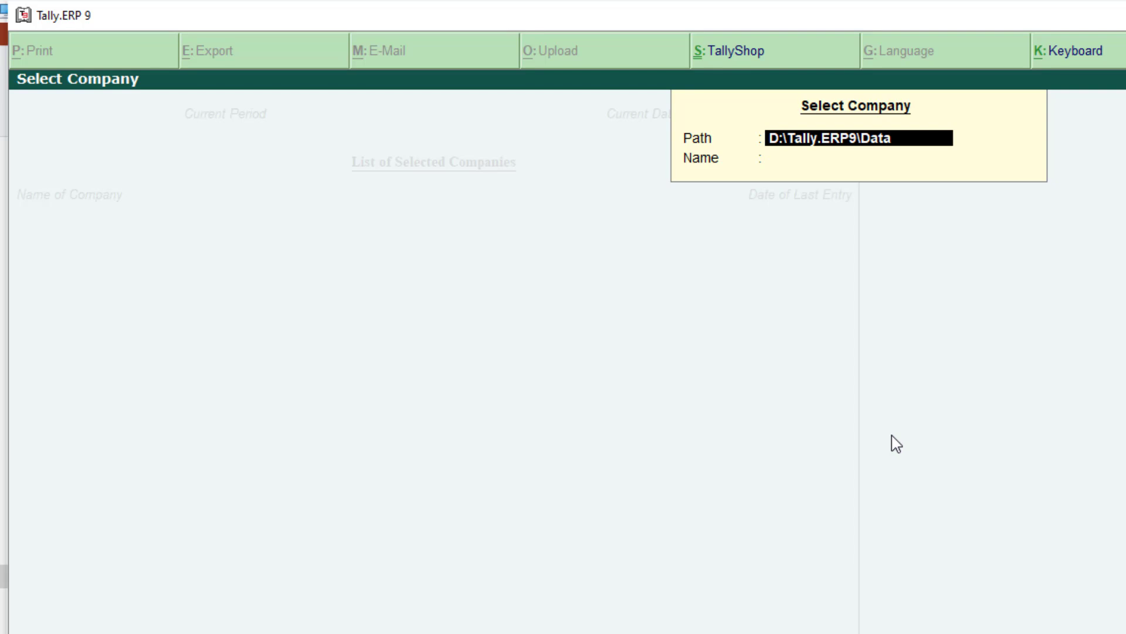
{"action": "key", "text": "Return"}
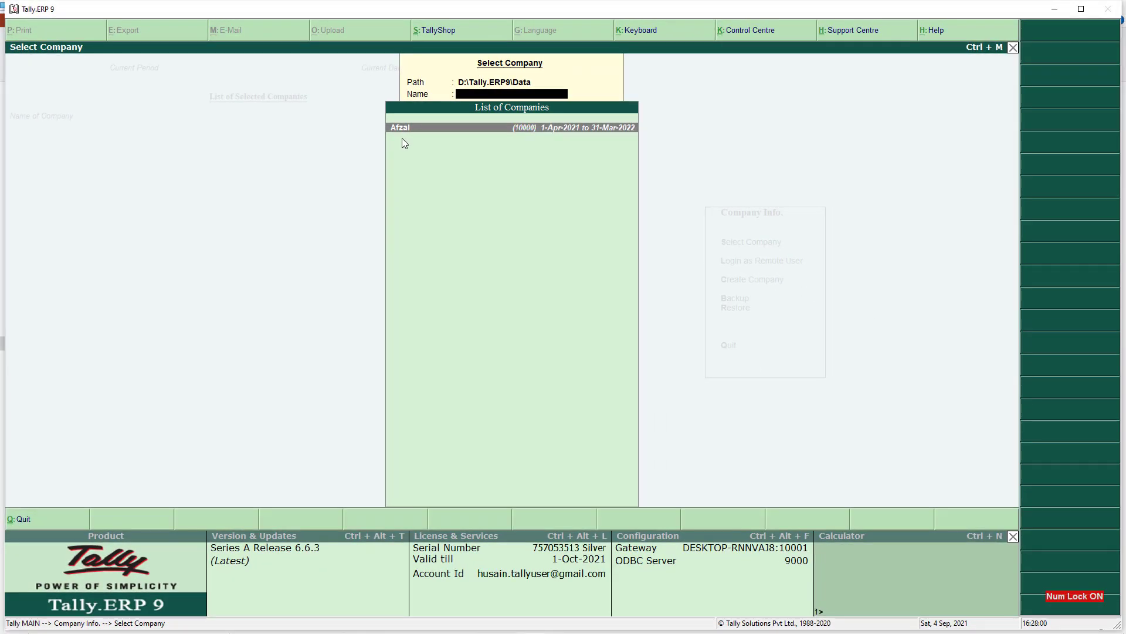
{"action": "key", "text": "Return"}
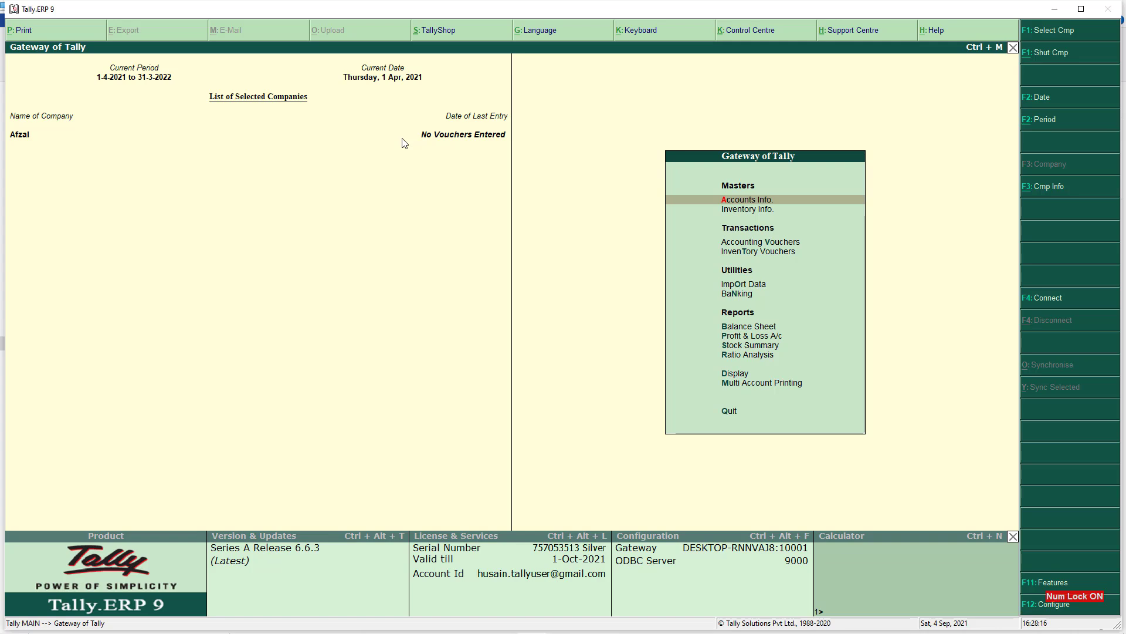
- Quit Tally.ERP 9 and examine the Tally.ERP9 folder on New Volume (D:) in File Explorer
{"action": "key", "text": "Escape"}
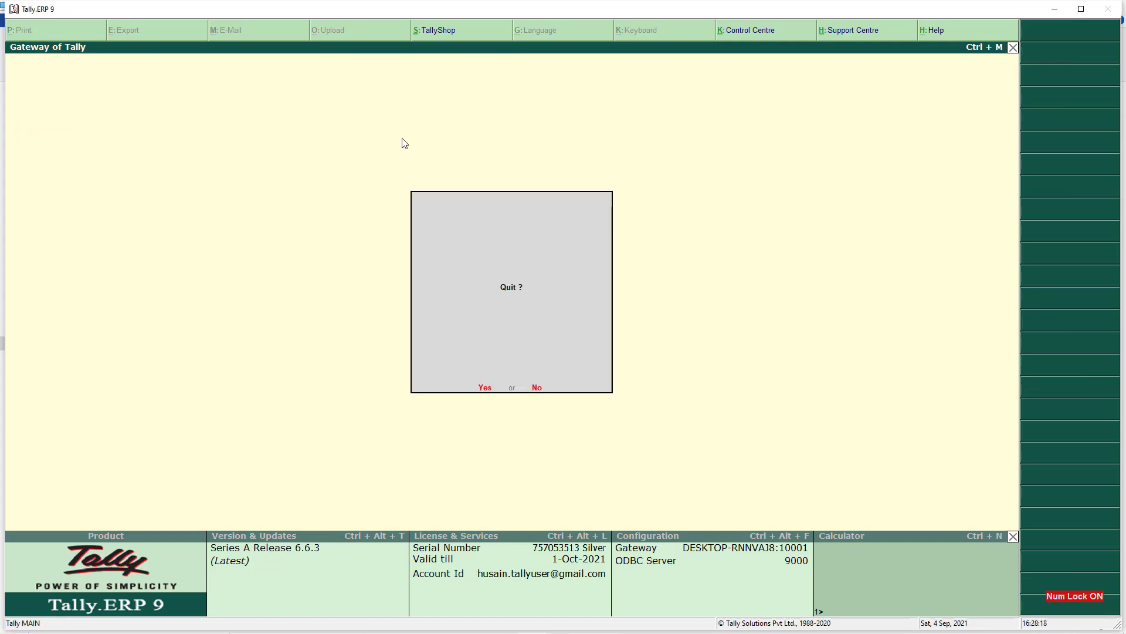
{"action": "key", "text": "Return"}
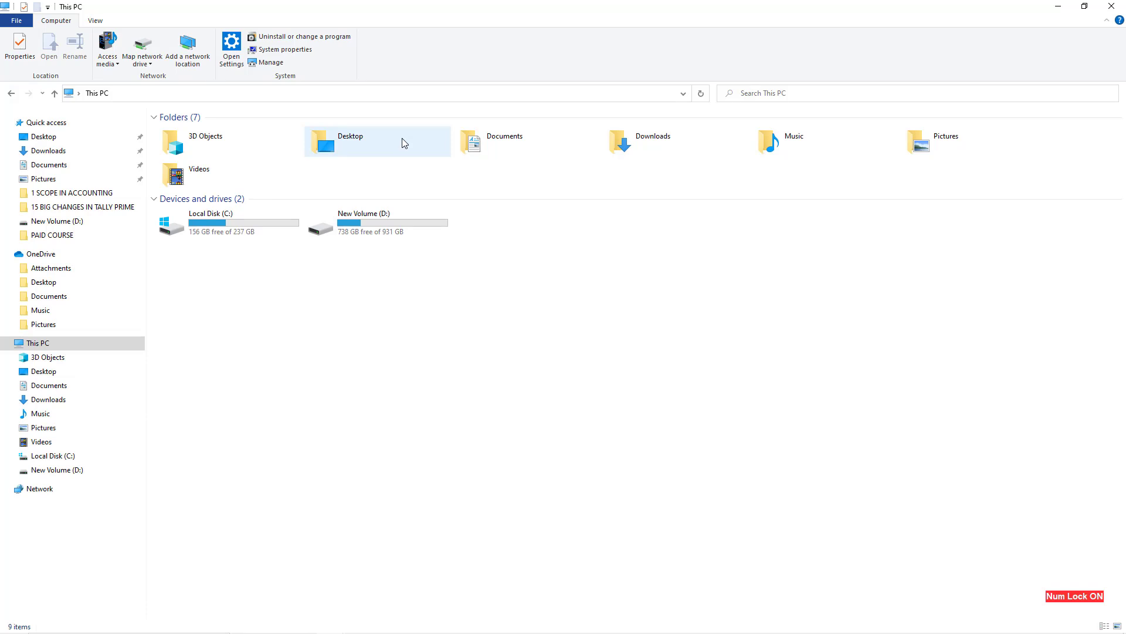
{"action": "double_click", "coordinate": [384, 228]}
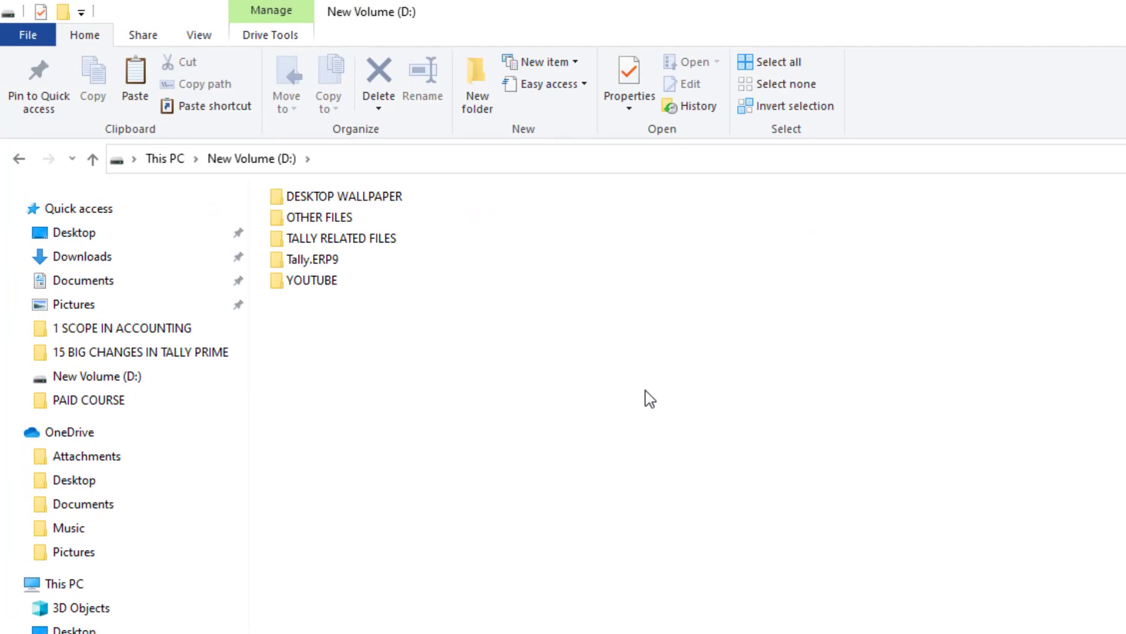
{"action": "left_click", "coordinate": [334, 266]}
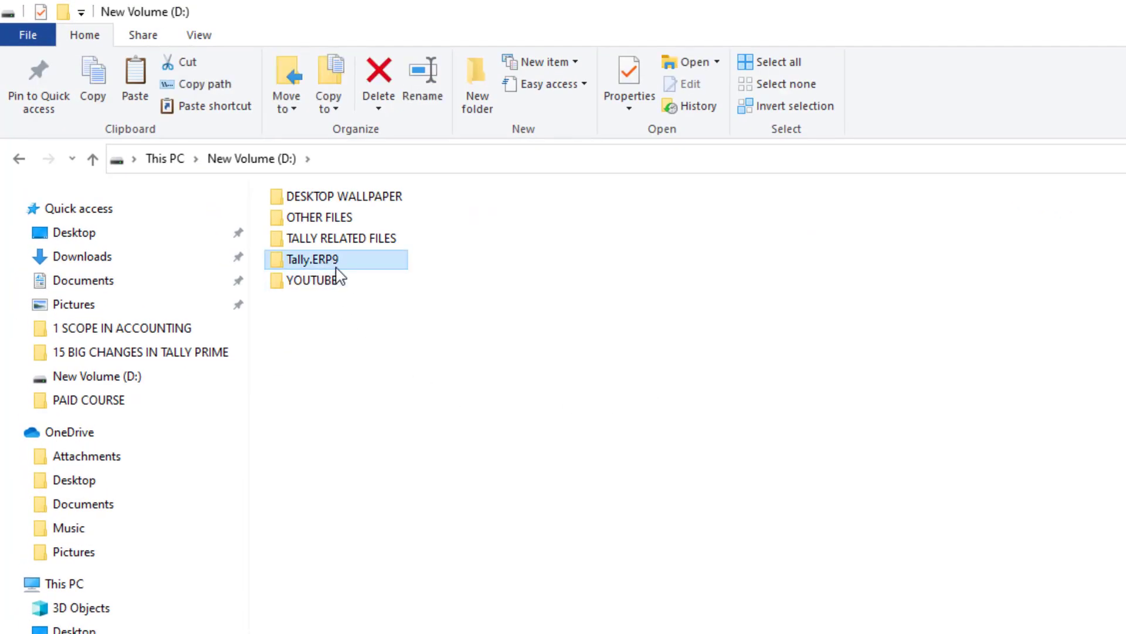
{"action": "double_click", "coordinate": [336, 264]}
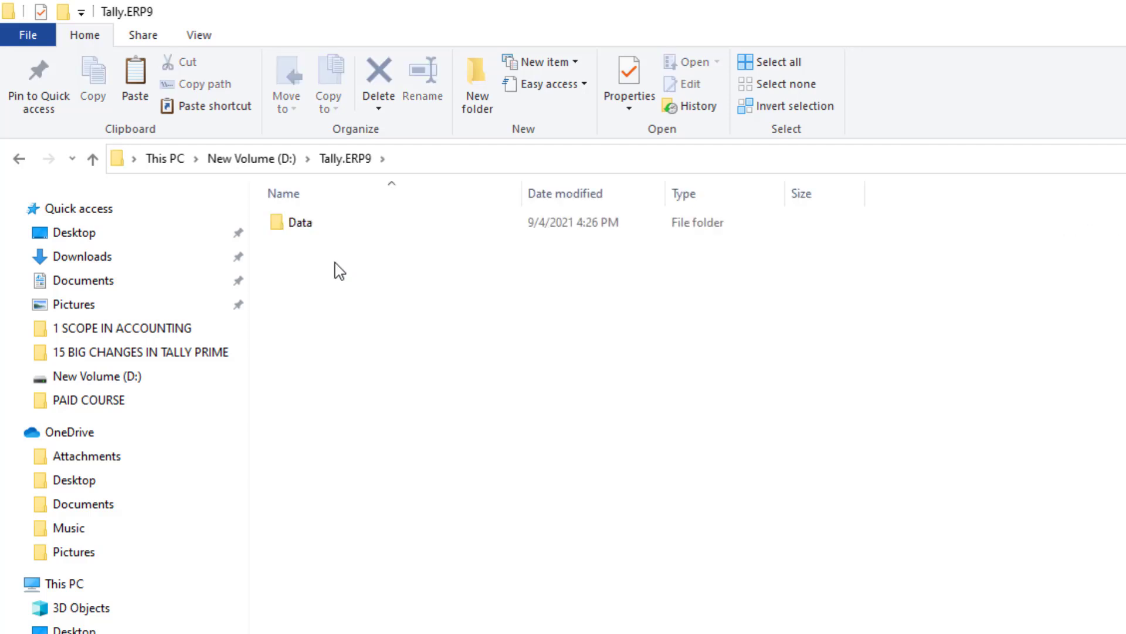
{"action": "left_click", "coordinate": [272, 159]}
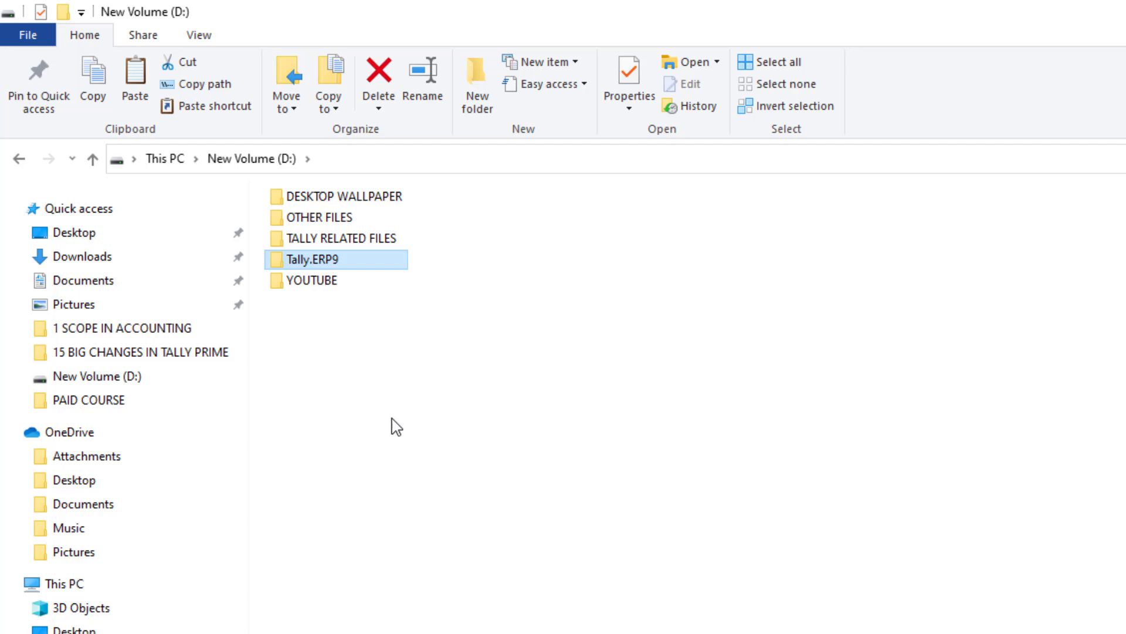
{"action": "double_click", "coordinate": [342, 260]}
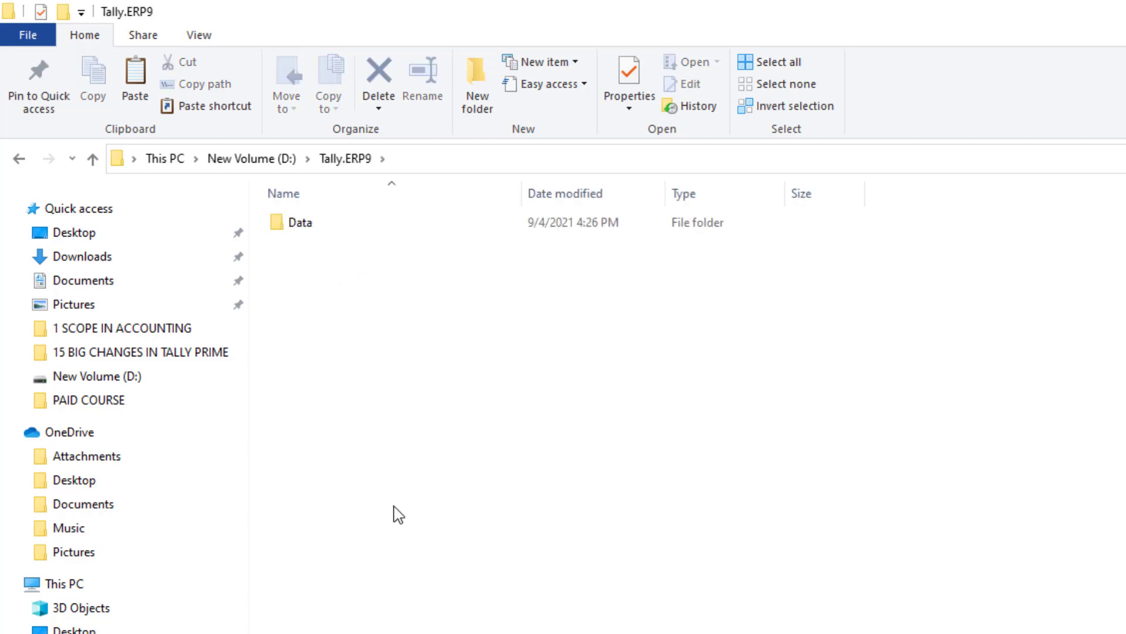
- Examine the contents of the Tally.ERP9 installation folder on Local Disk (C:)
{"action": "left_click", "coordinate": [182, 164]}
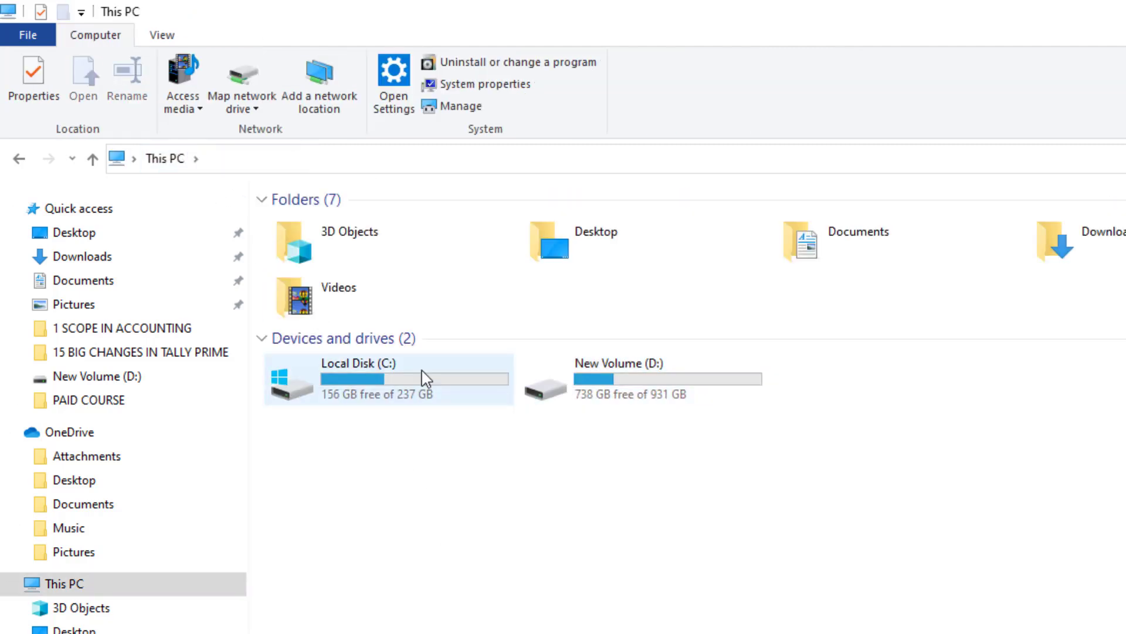
{"action": "double_click", "coordinate": [387, 385]}
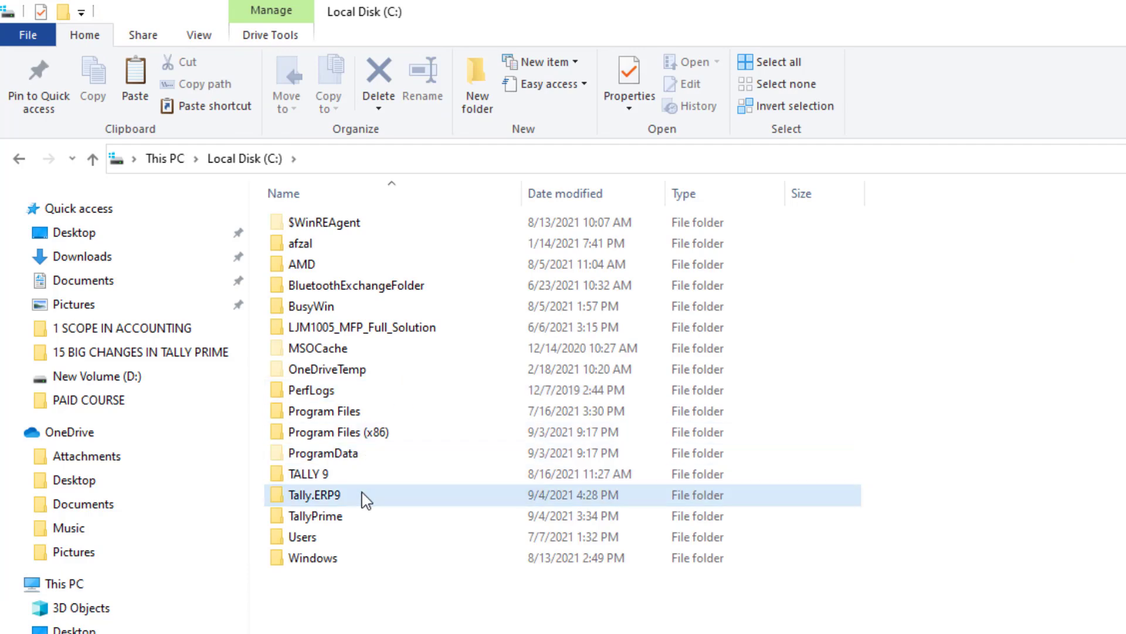
{"action": "left_click", "coordinate": [331, 499]}
{"action": "double_click", "coordinate": [332, 499]}
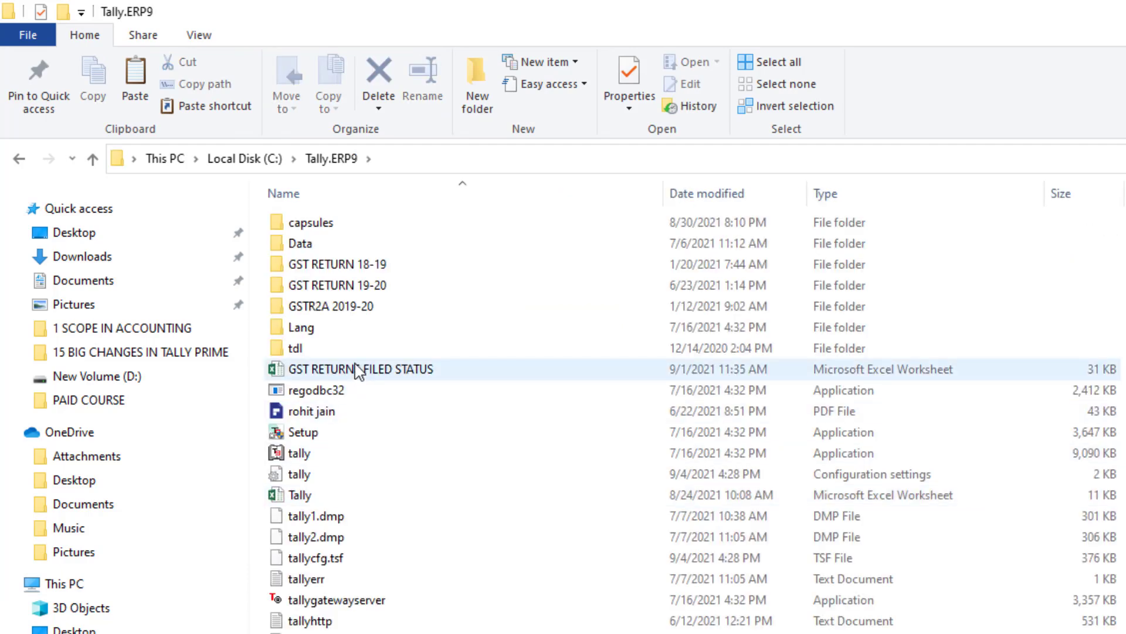
{"action": "left_click_drag", "start_coordinate": [347, 630], "coordinate": [374, 378]}
{"action": "left_click", "coordinate": [344, 263]}
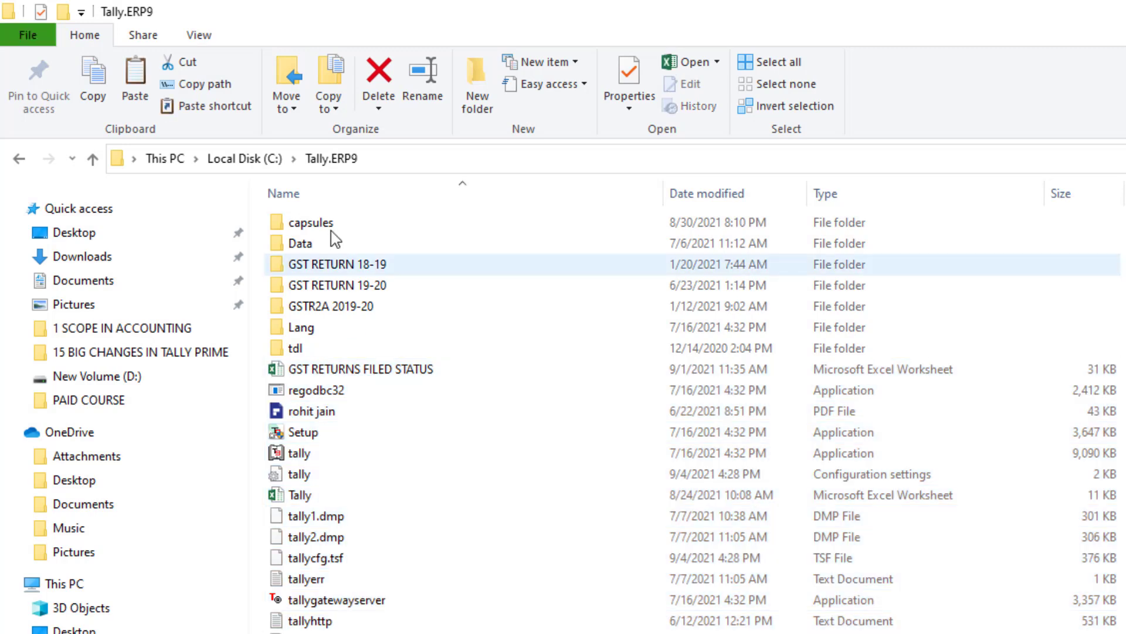
{"action": "left_click", "coordinate": [254, 164]}
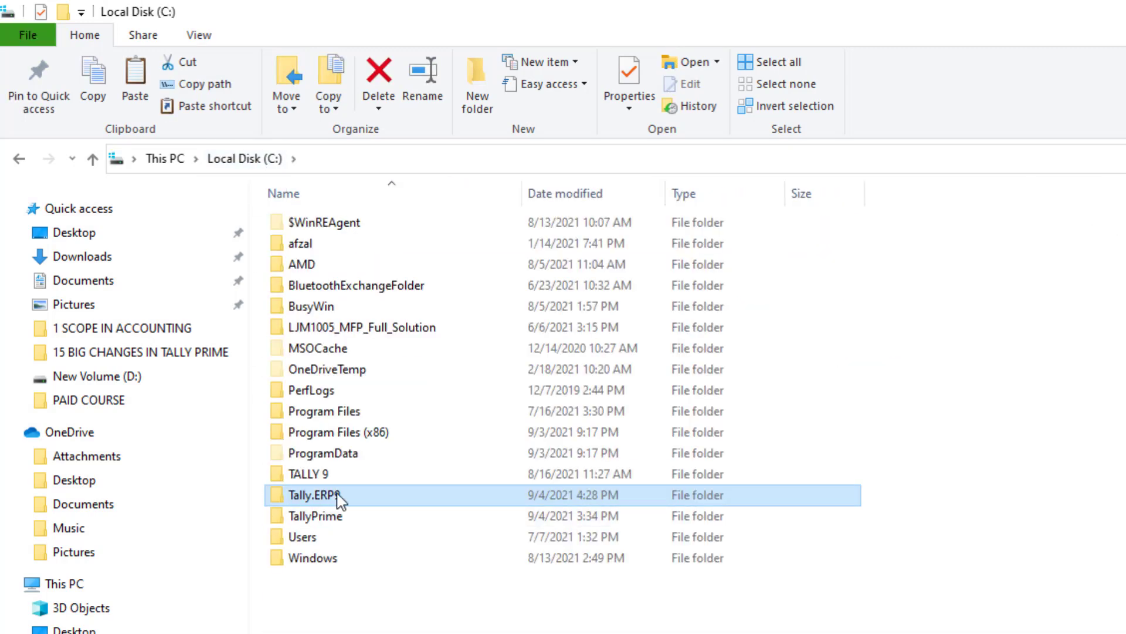
{"action": "mouse_move", "coordinate": [341, 499]}
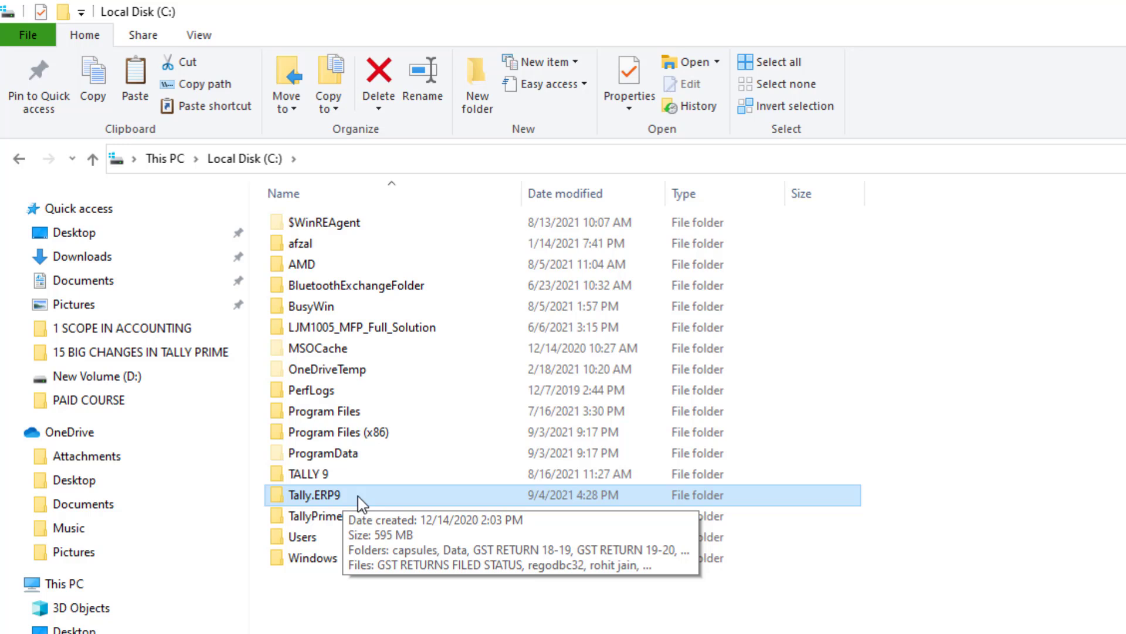
- Delete the Tally.ERP9 folder from New Volume (D:)
{"action": "left_click", "coordinate": [97, 376]}
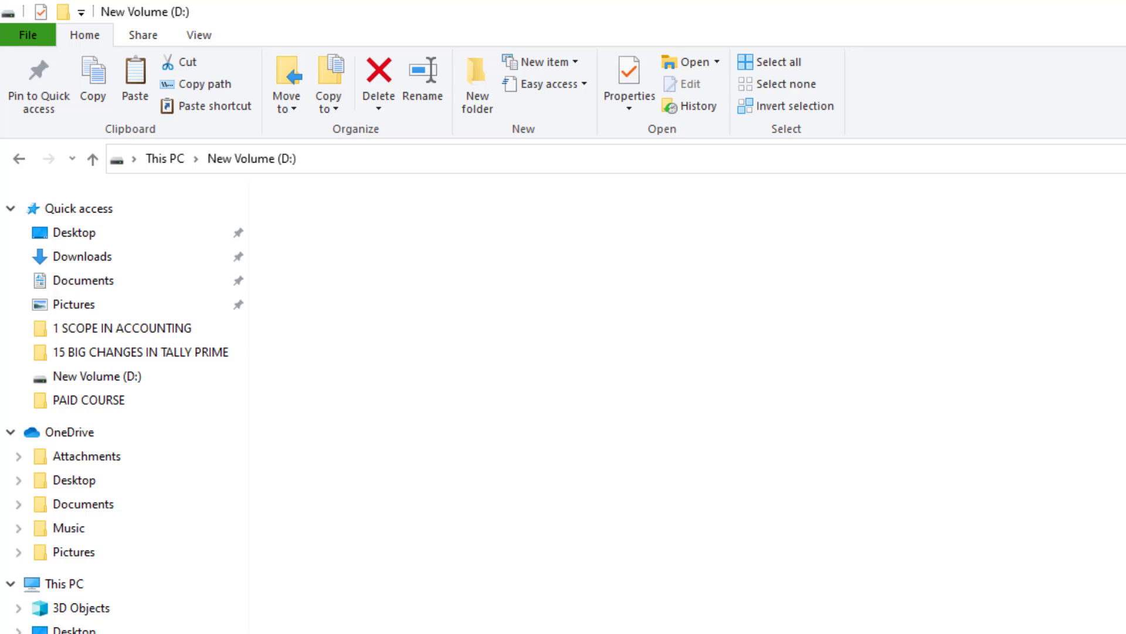
{"action": "left_click", "coordinate": [313, 261]}
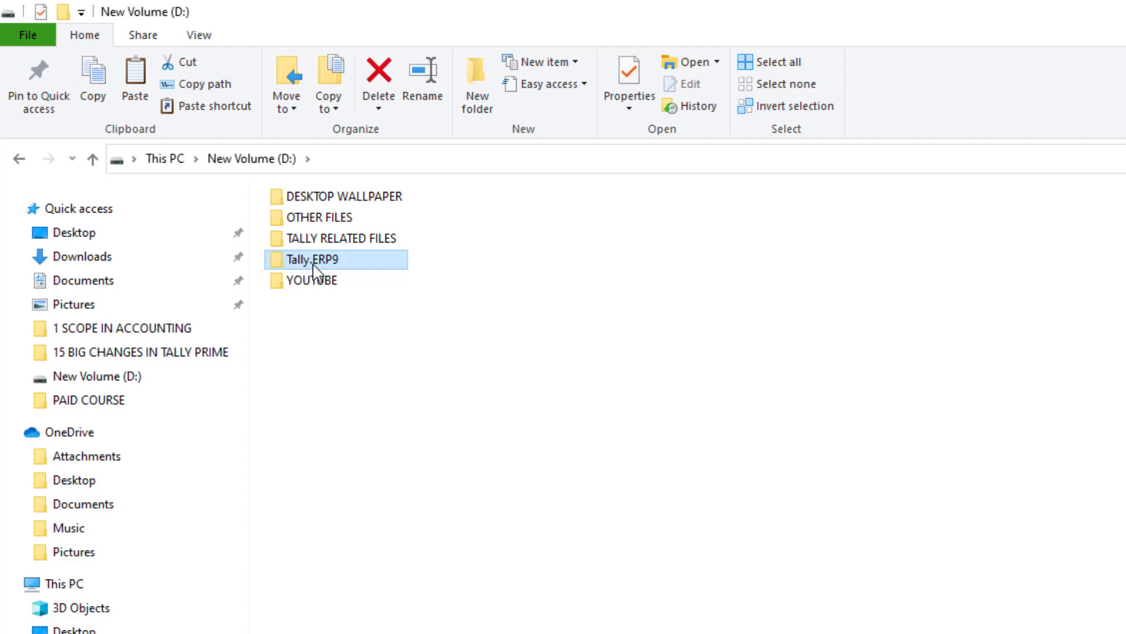
{"action": "key", "text": "Delete"}
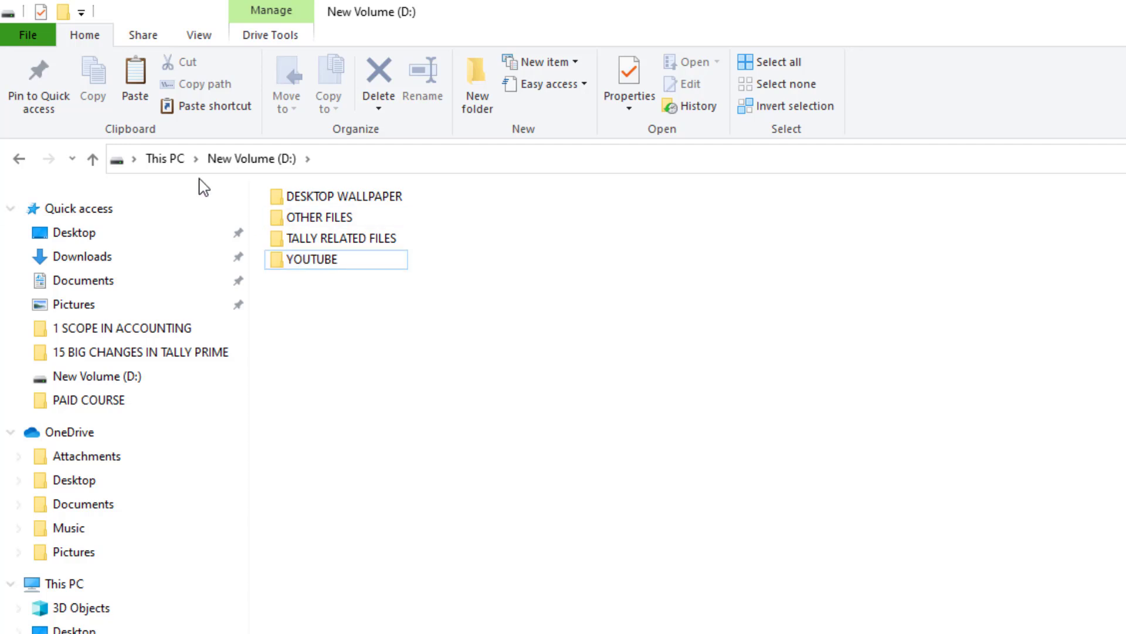
- Return to This PC and look over the Local Disk (C:) and New Volume (D:) drives
{"action": "left_click", "coordinate": [175, 159]}
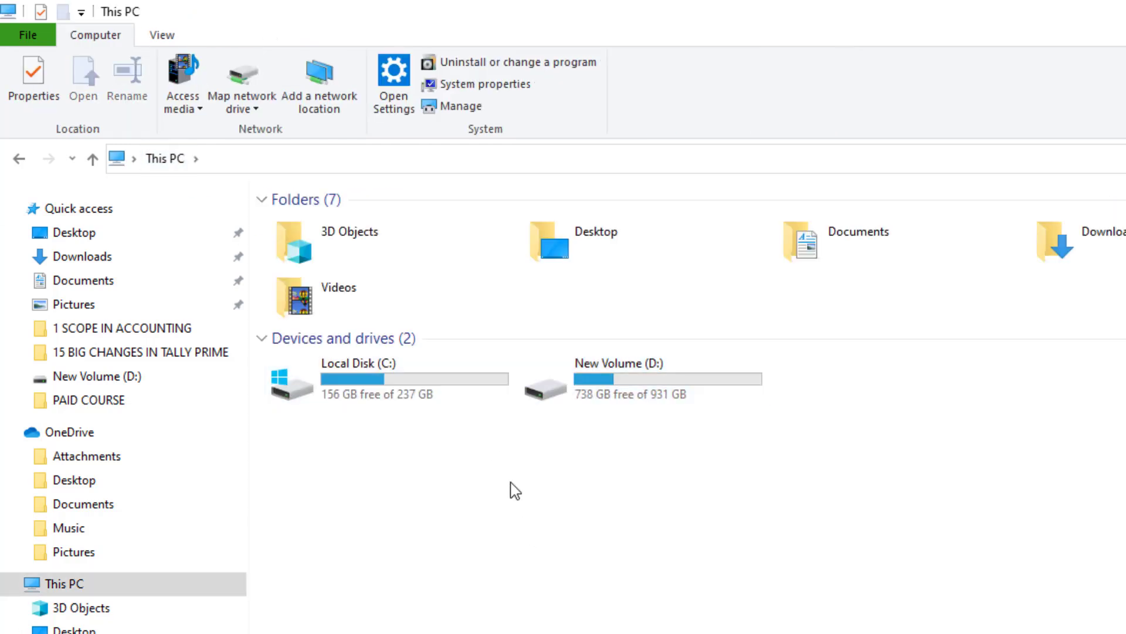
{"action": "left_click", "coordinate": [430, 403]}
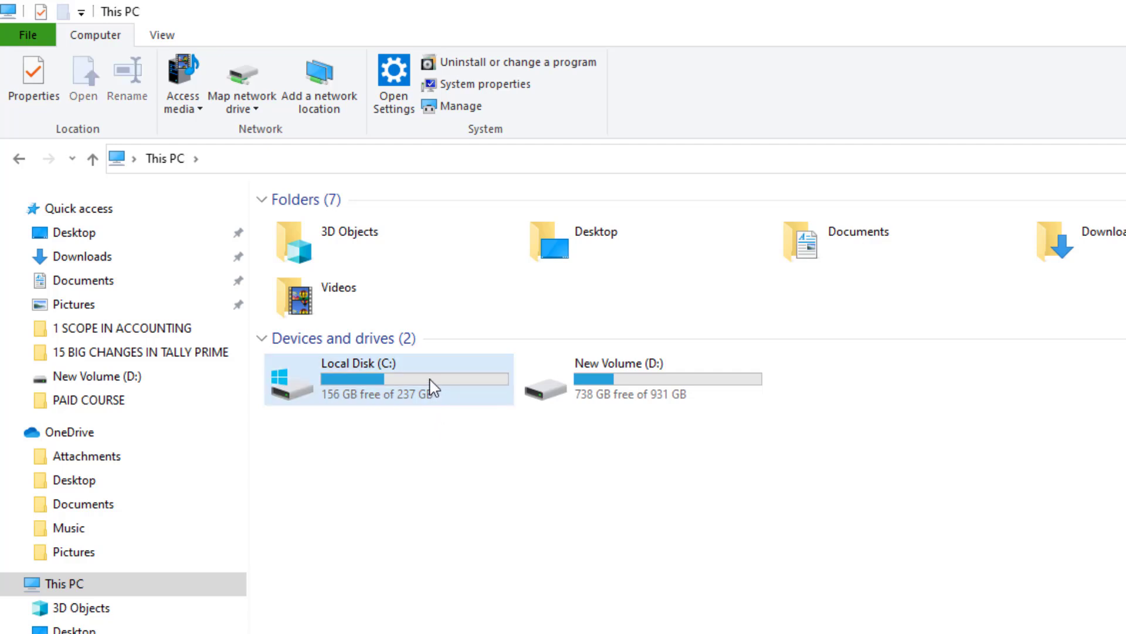
{"action": "double_click", "coordinate": [430, 387]}
{"action": "key", "text": "alt+Left"}
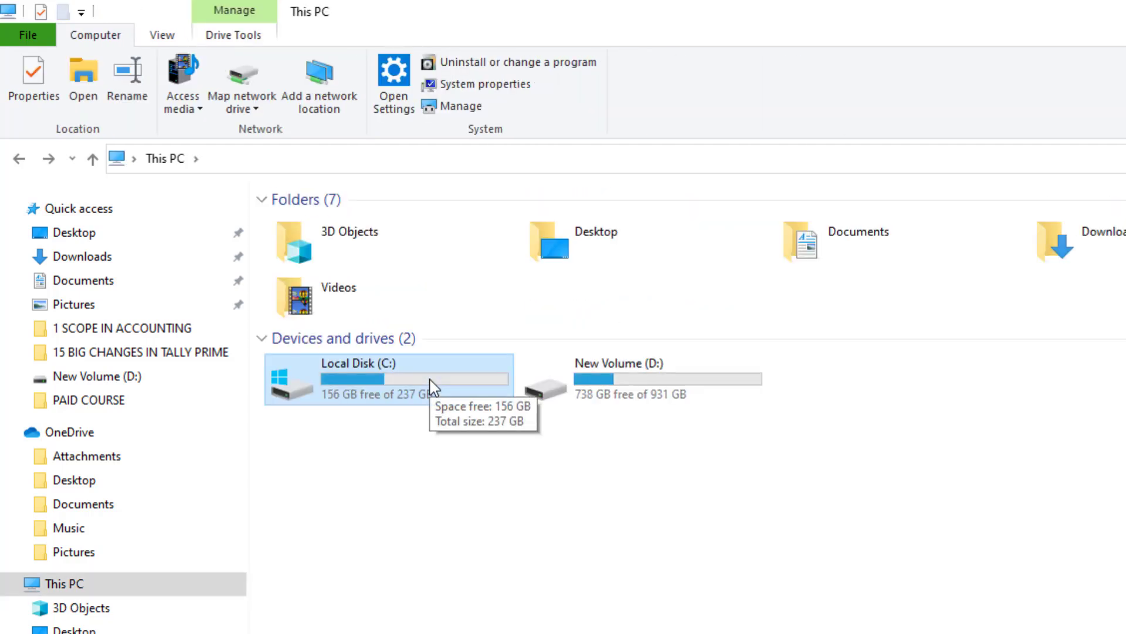
{"action": "left_click", "coordinate": [610, 399]}
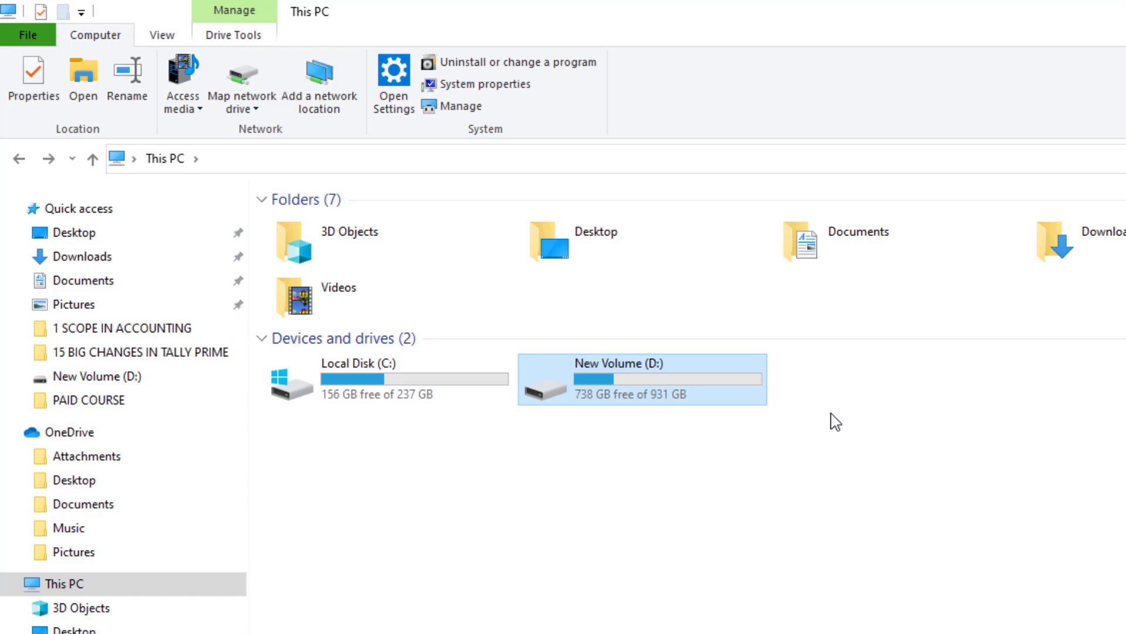
{"action": "left_click", "coordinate": [806, 455]}
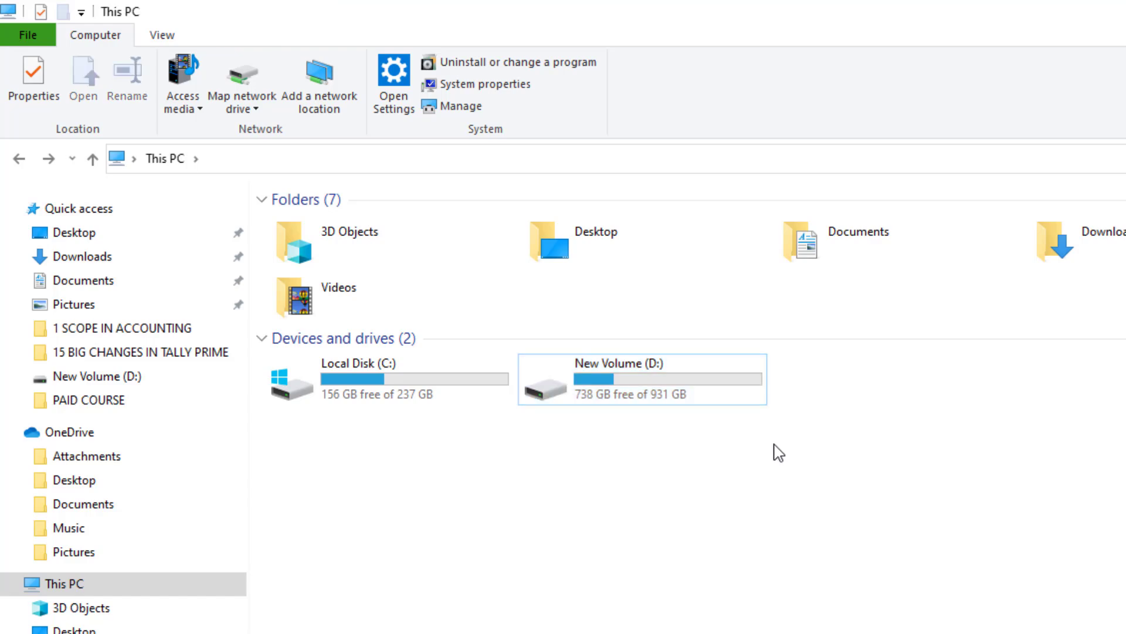
- Create a folder named Tally.ERP9 on New Volume (D:) and open it
{"action": "double_click", "coordinate": [656, 403]}
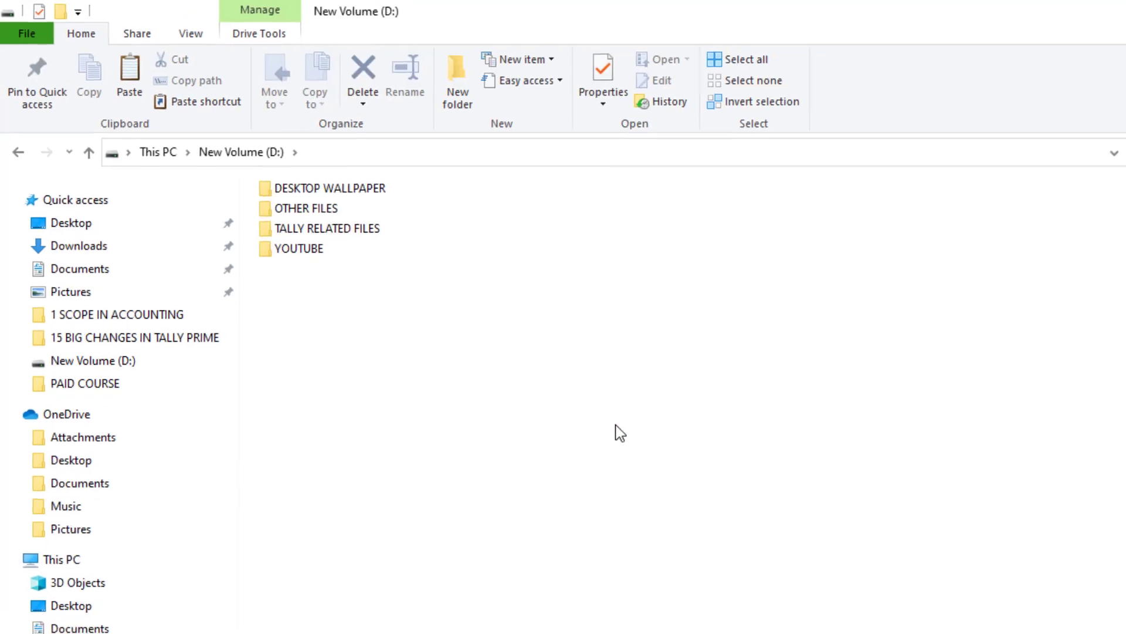
{"action": "right_click", "coordinate": [379, 336]}
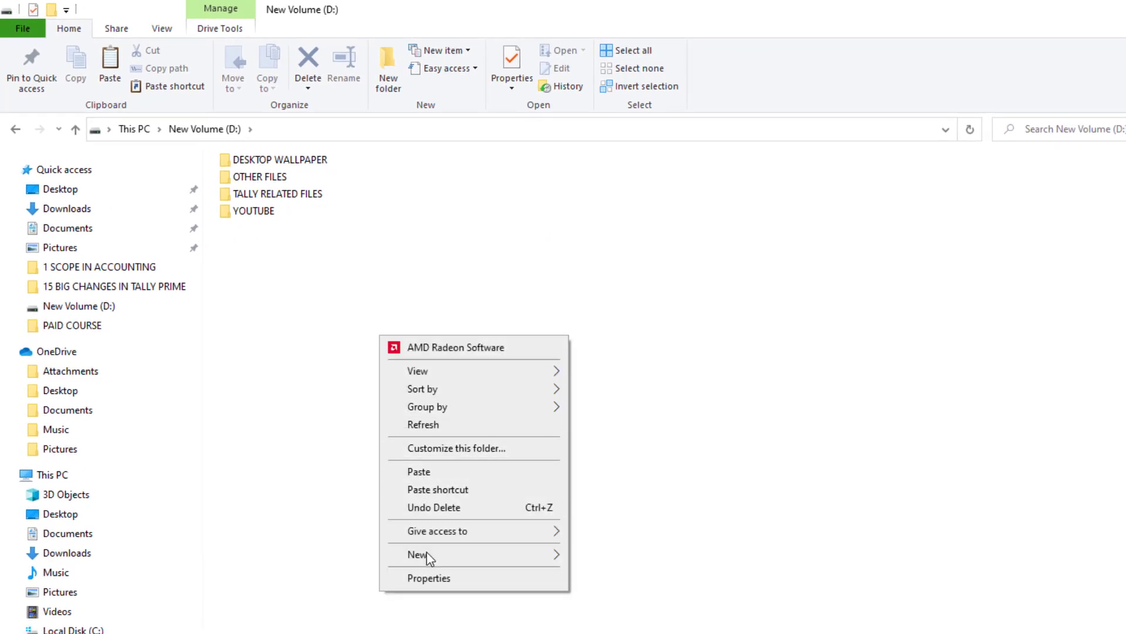
{"action": "mouse_move", "coordinate": [427, 553]}
{"action": "left_click", "coordinate": [583, 557]}
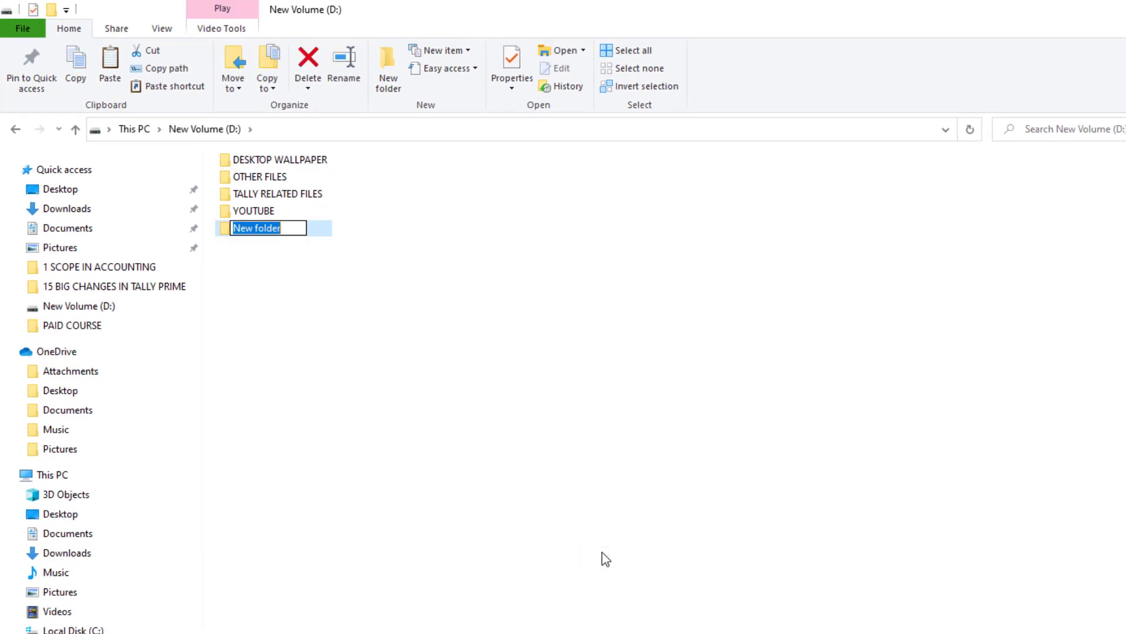
{"action": "type", "text": "Tally."}
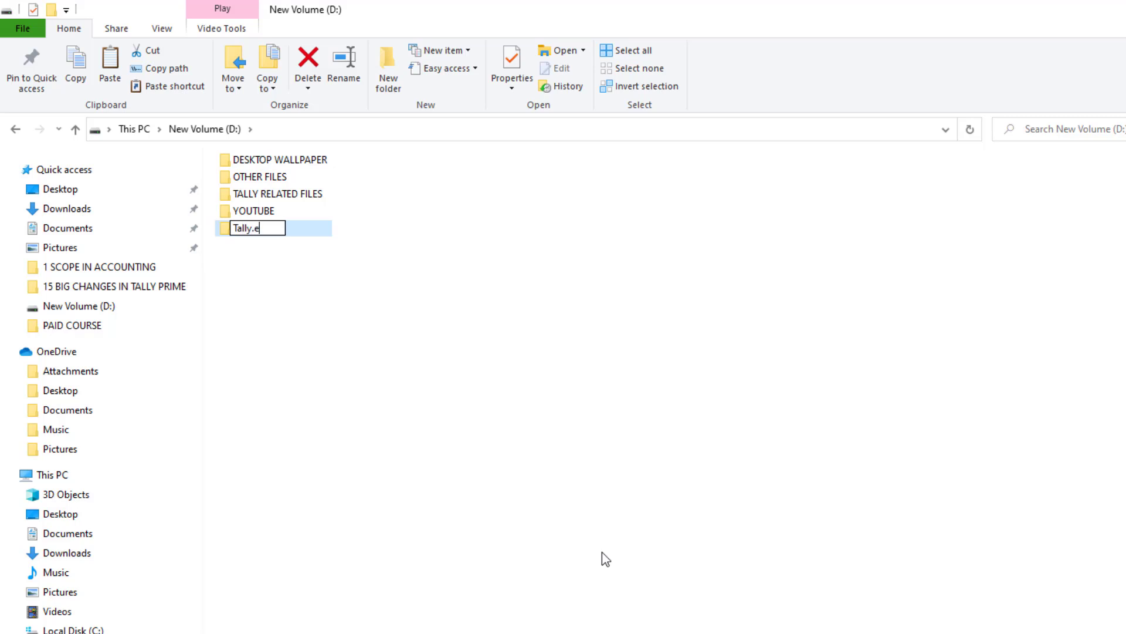
{"action": "type", "text": "ERP9"}
{"action": "key", "text": "Return"}
{"action": "key", "text": "Return"}
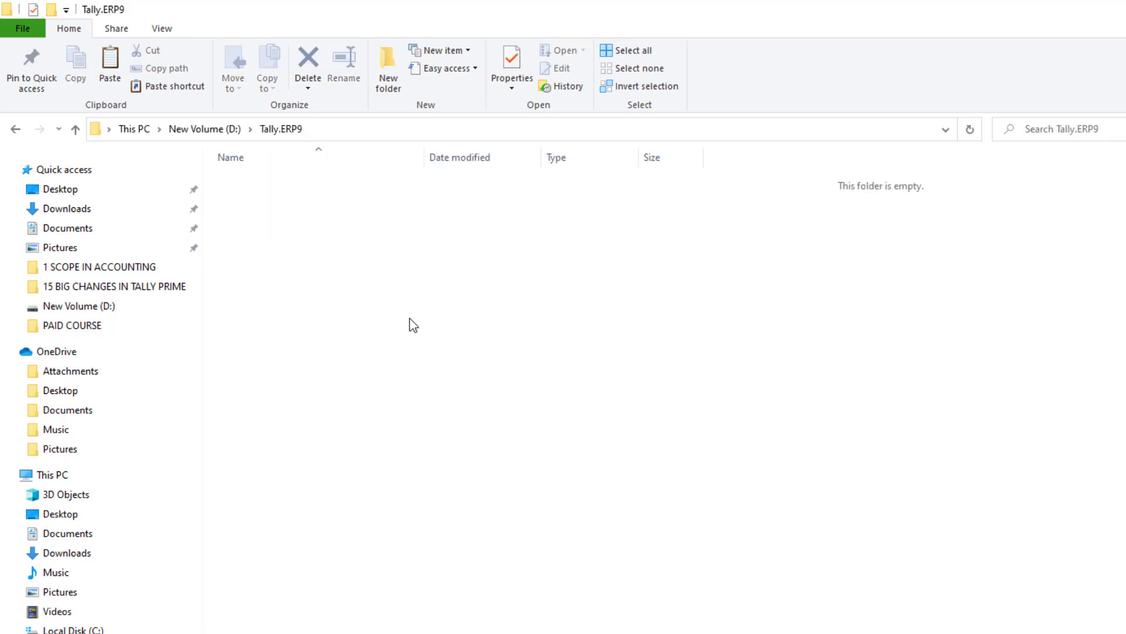
- Create a subfolder named Data inside the Tally.ERP9 folder on New Volume (D:)
{"action": "right_click", "coordinate": [405, 310]}
{"action": "mouse_move", "coordinate": [503, 528]}
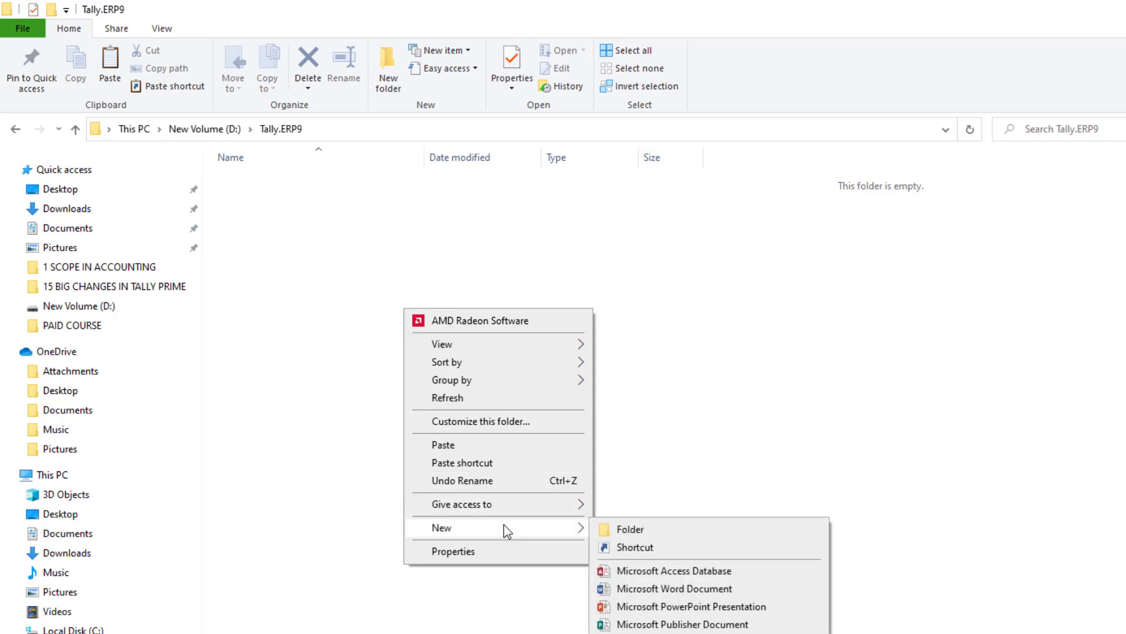
{"action": "left_click", "coordinate": [684, 531]}
{"action": "type", "text": "Data"}
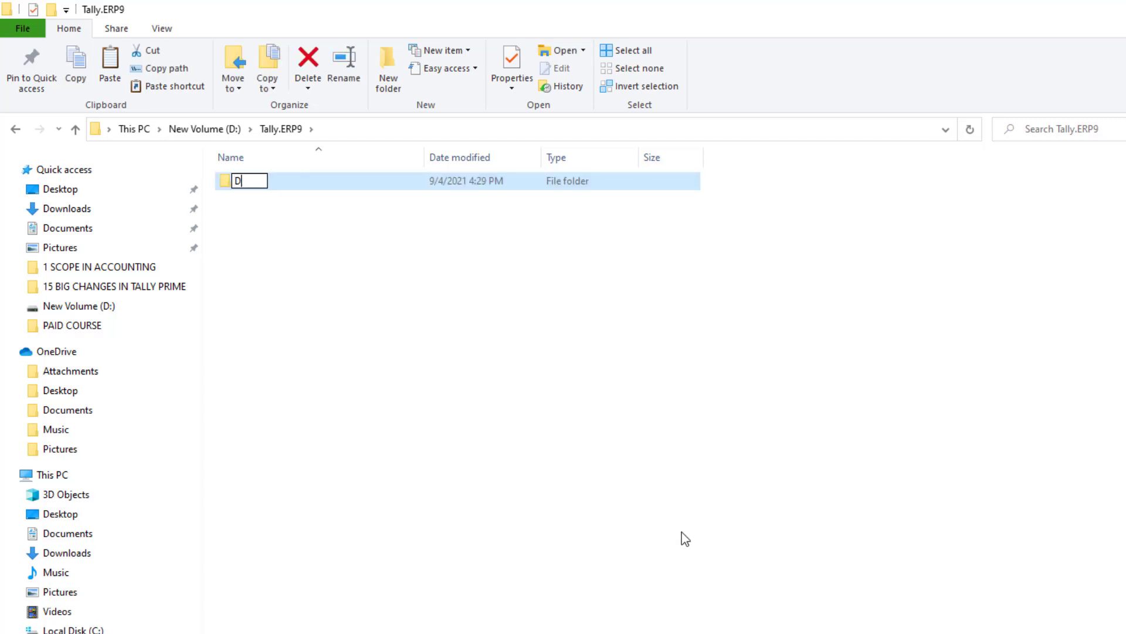
{"action": "key", "text": "Return"}
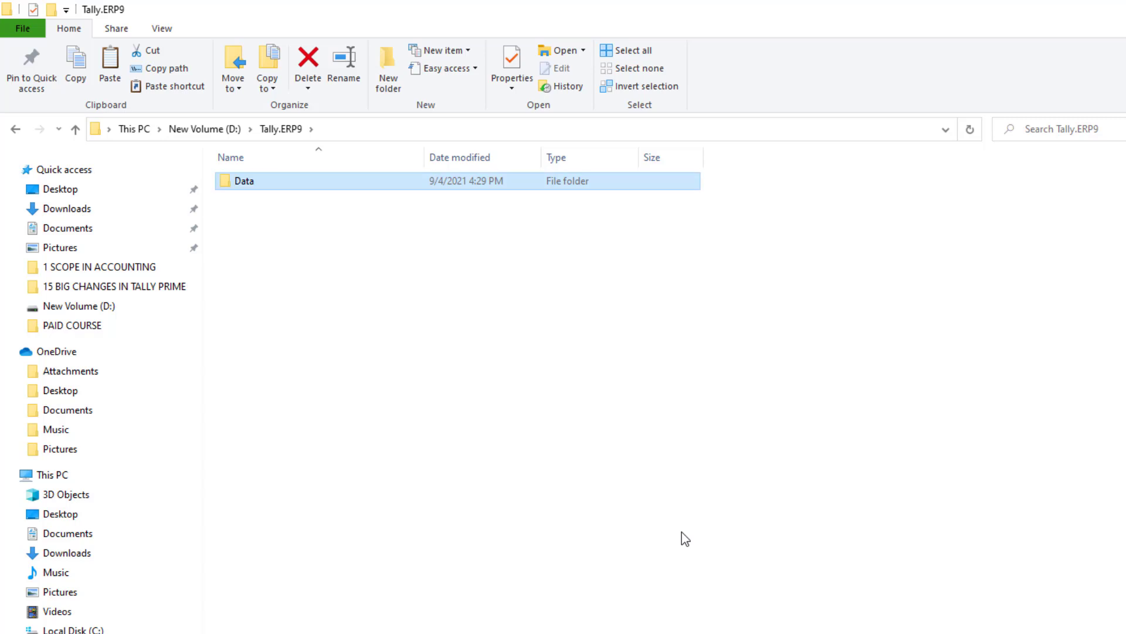
- Open the new Data folder and copy its full path, D:\Tally.ERP9\Data
{"action": "key", "text": "Return"}
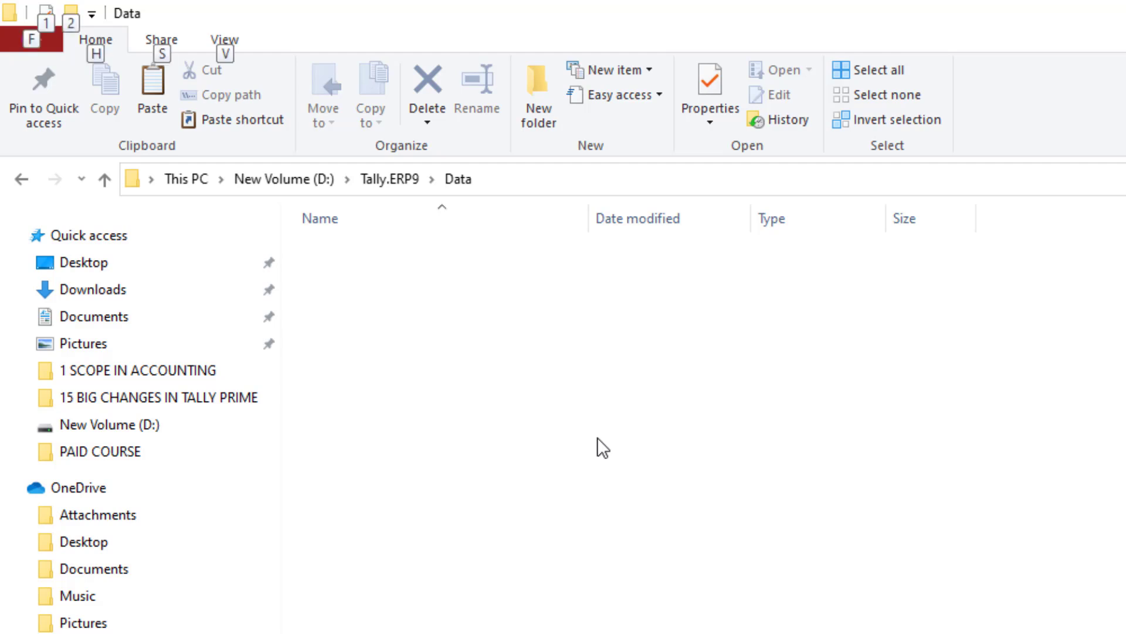
{"action": "key", "text": "alt+d"}
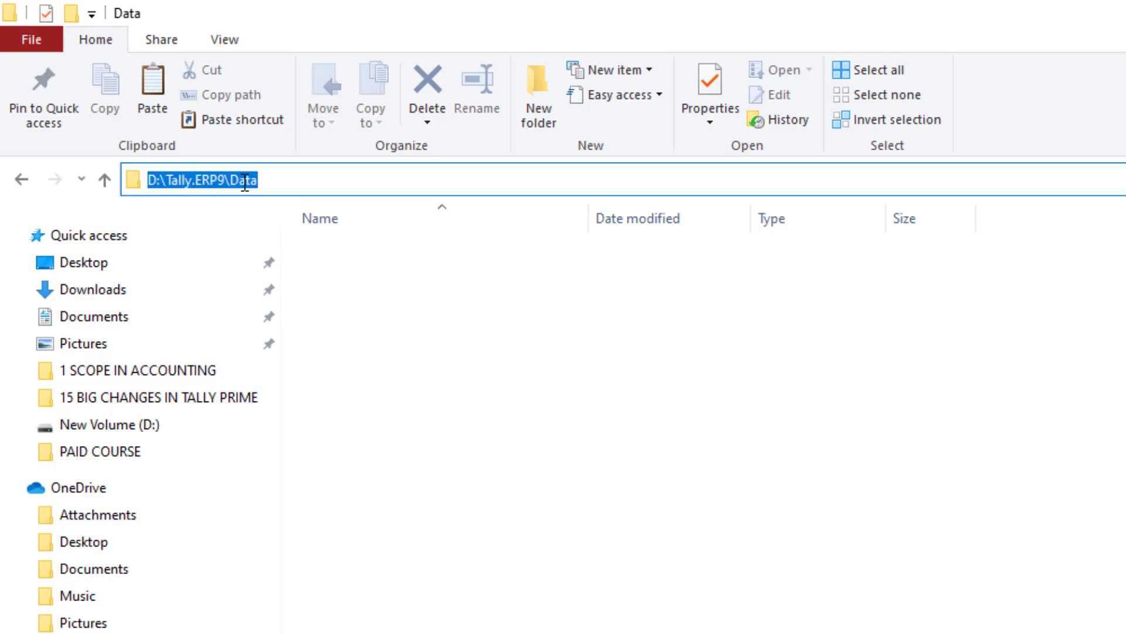
{"action": "key", "text": "ctrl+c"}
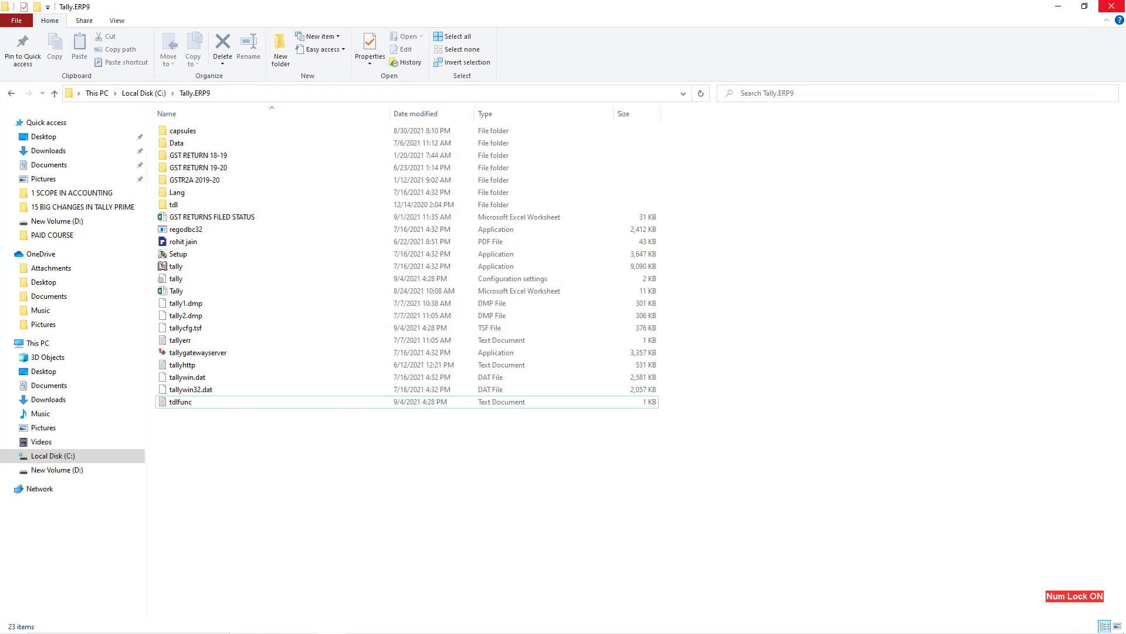
- Minimize the open folder window and open the file location of the desktop's tally shortcut from its properties
{"action": "left_click", "coordinate": [1060, 7]}
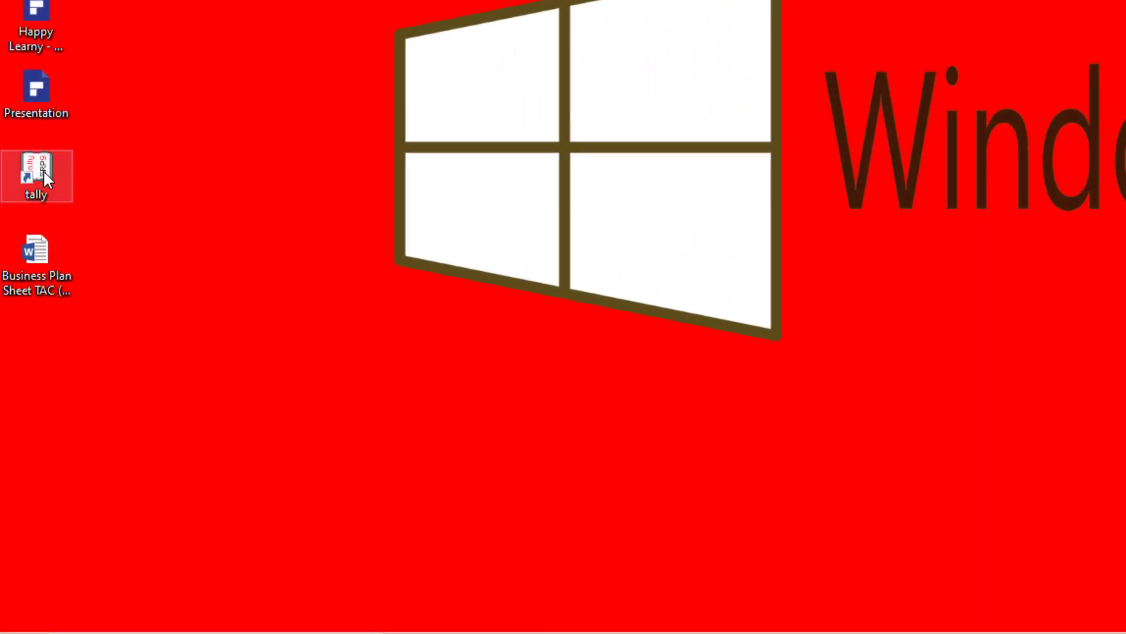
{"action": "right_click", "coordinate": [43, 170]}
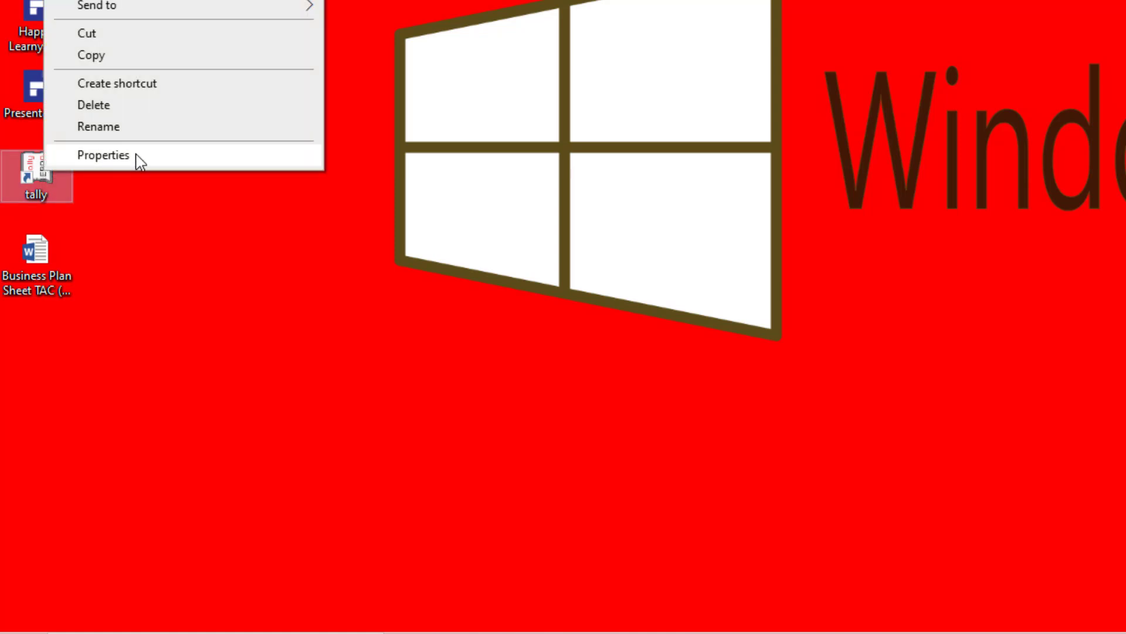
{"action": "left_click", "coordinate": [103, 155]}
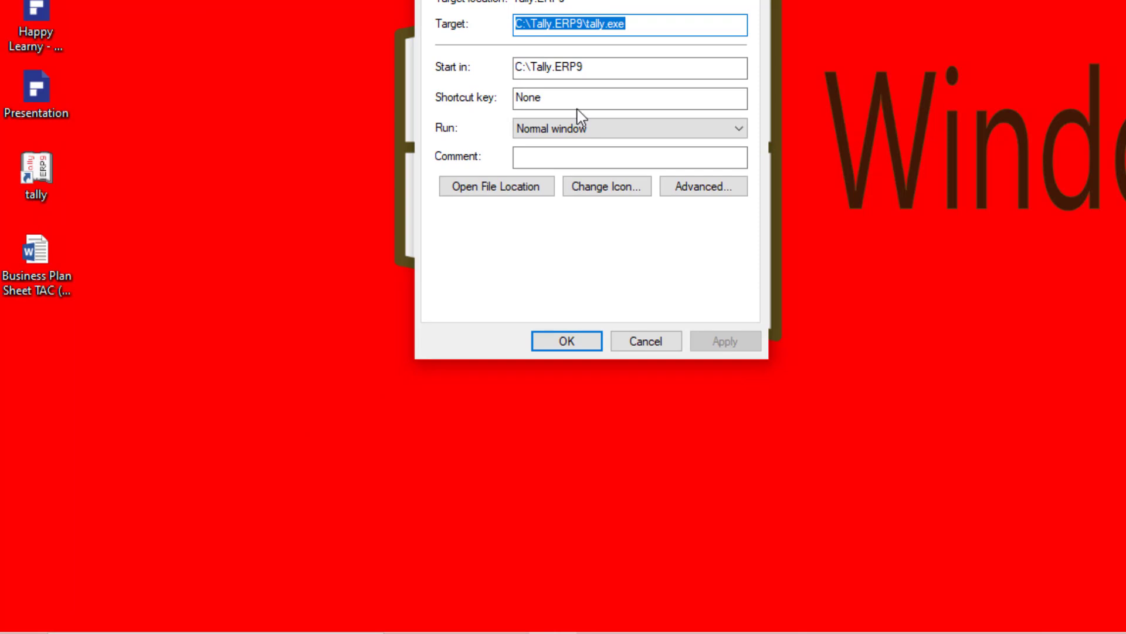
{"action": "left_click", "coordinate": [516, 188]}
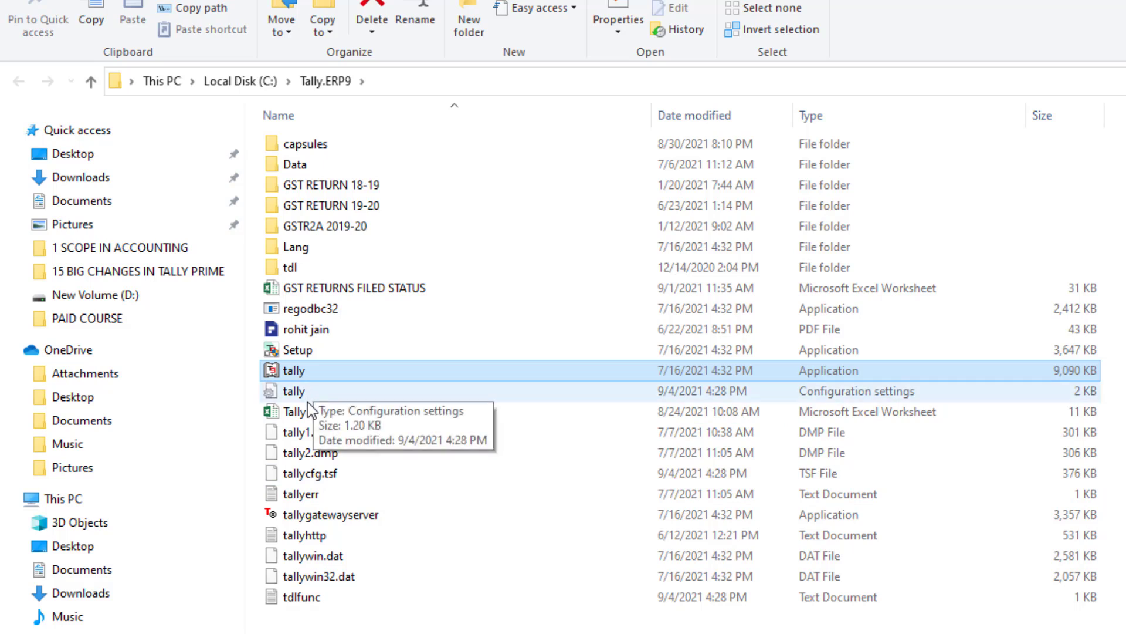
- Open the tally configuration settings file in Notepad and find the line specifying the location of Data files
{"action": "left_click", "coordinate": [320, 391]}
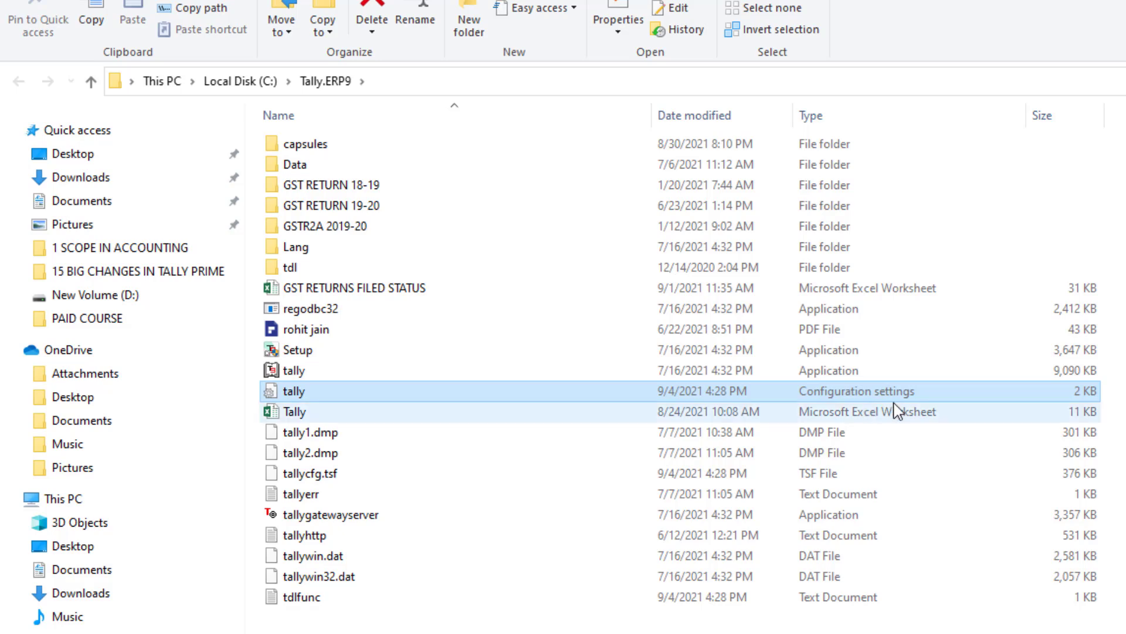
{"action": "double_click", "coordinate": [517, 397]}
{"action": "scroll", "coordinate": [536, 445], "scroll_direction": "down", "scroll_amount": 1}
{"action": "scroll", "coordinate": [535, 446], "scroll_direction": "down", "scroll_amount": 2}
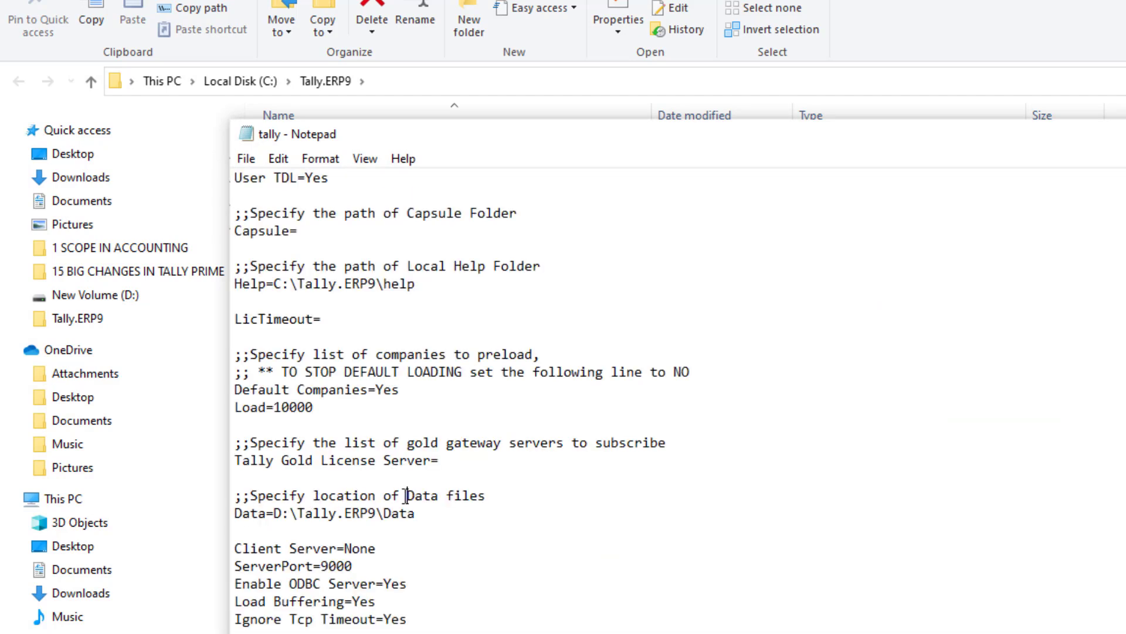
- Set the Data files location to D:\Tally.ERP9\Data, save the configuration file, and close Notepad and the shortcut's properties
{"action": "left_click", "coordinate": [480, 496]}
{"action": "left_click", "coordinate": [278, 517]}
{"action": "left_click_drag", "start_coordinate": [278, 516], "coordinate": [417, 520]}
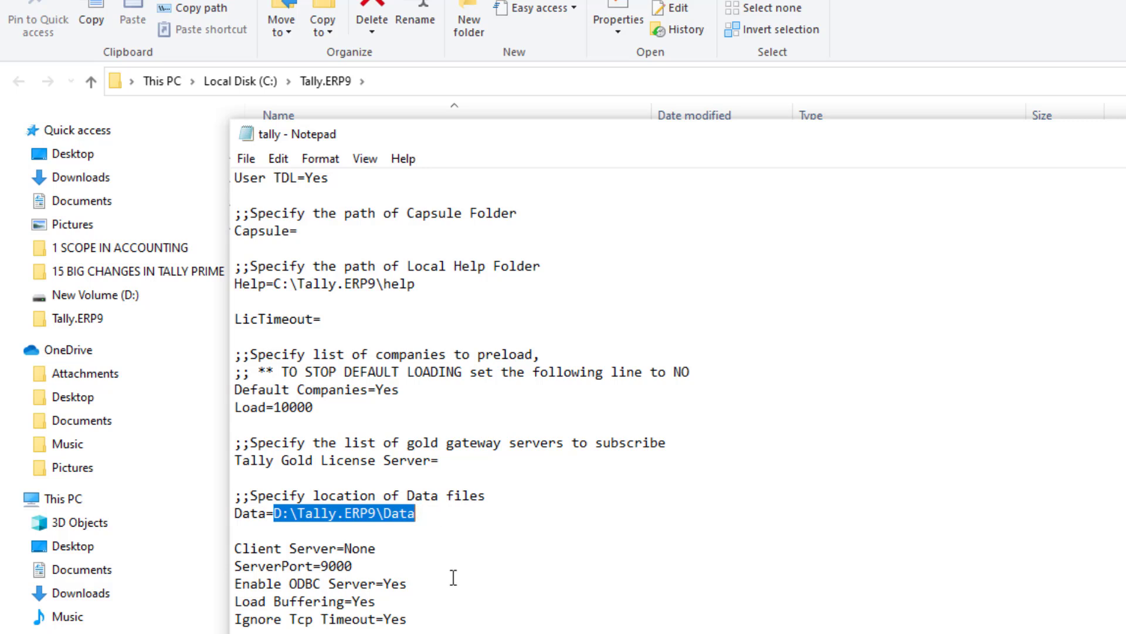
{"action": "type", "text": "D:\\Tally.ERP9\\Data"}
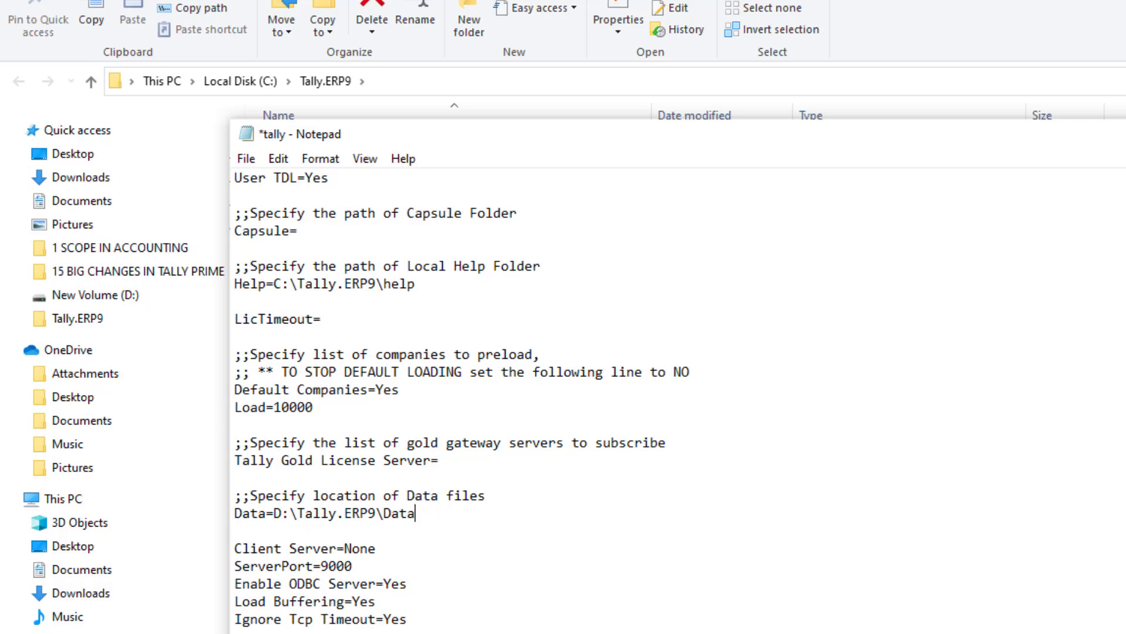
{"action": "key", "text": "ctrl+s"}
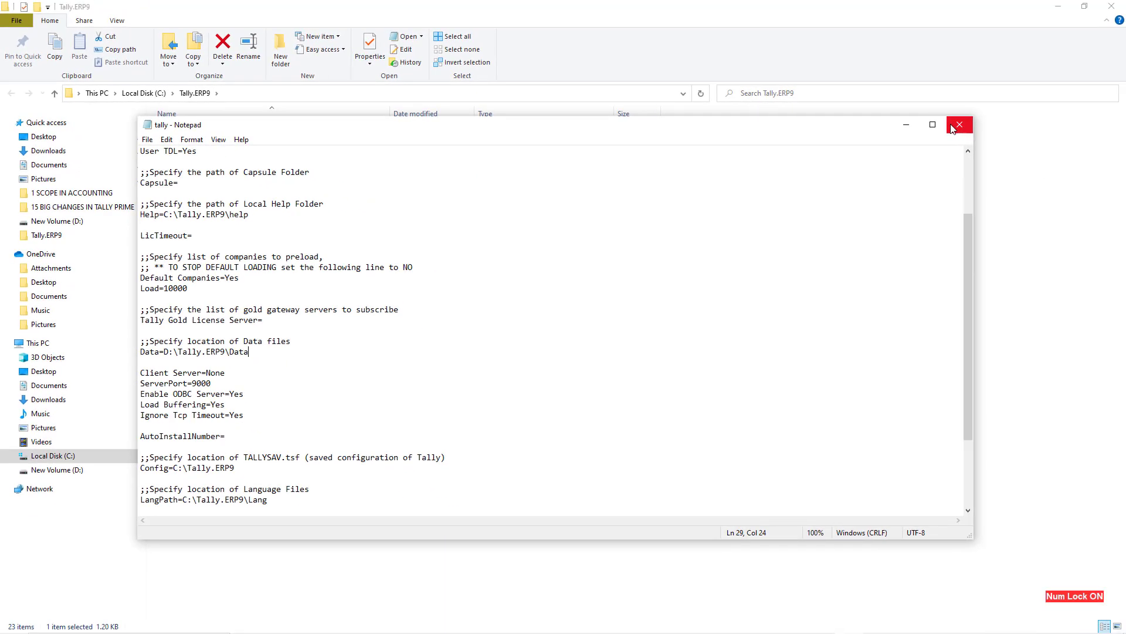
{"action": "left_click", "coordinate": [959, 125]}
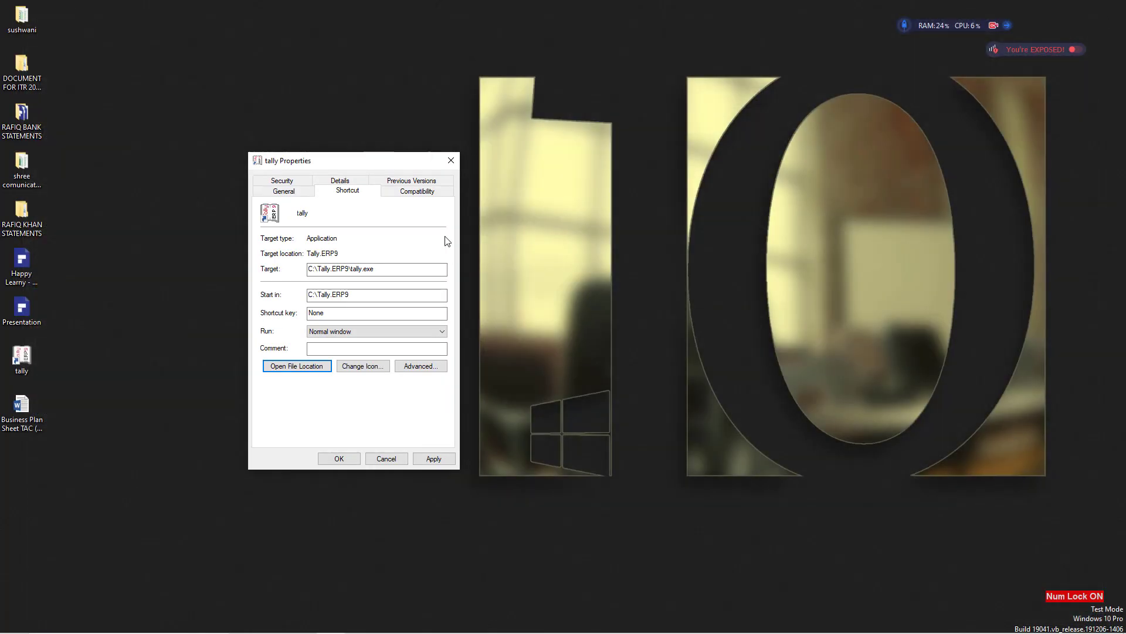
{"action": "left_click", "coordinate": [452, 160]}
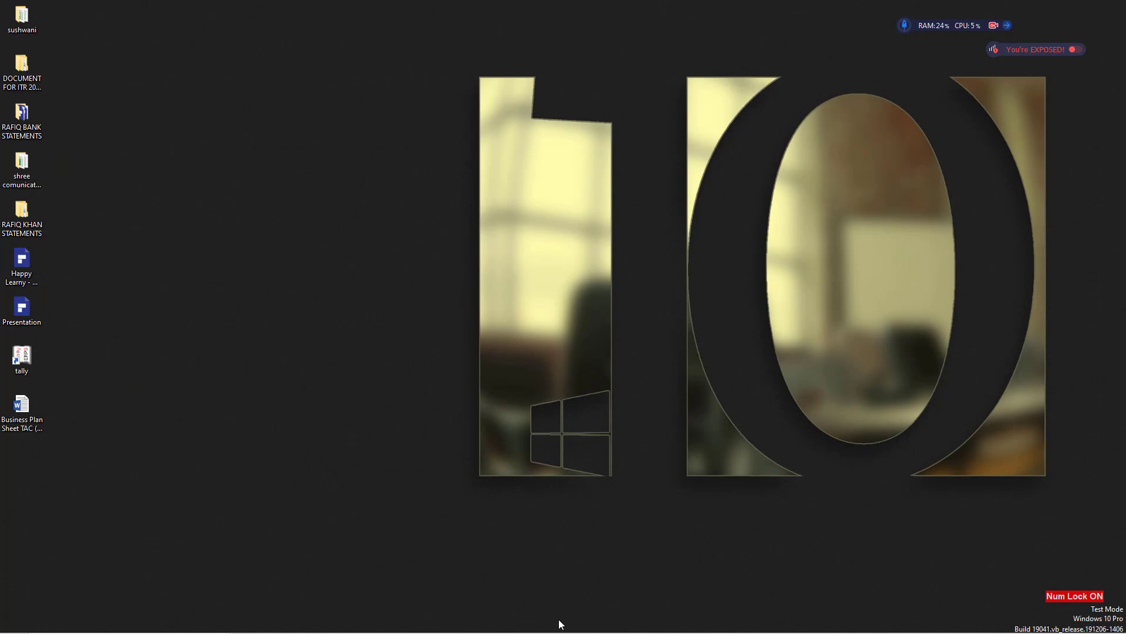
- Launch Tally.ERP 9 and check the data path on the Company Creation and Select Company screens
{"action": "mouse_move", "coordinate": [561, 615]}
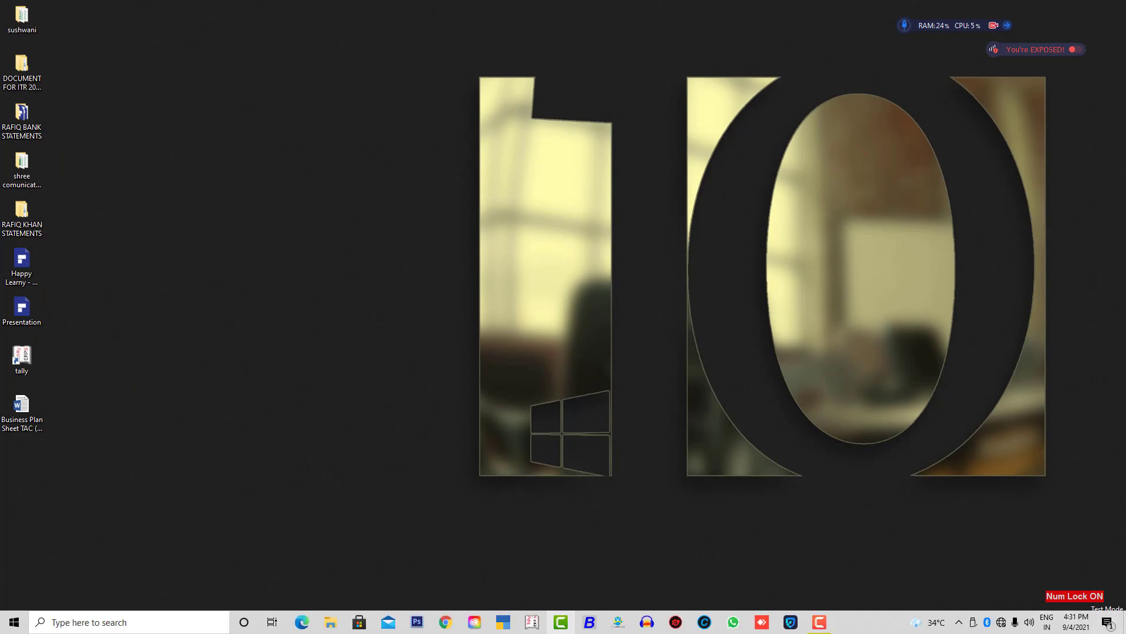
{"action": "left_click", "coordinate": [531, 625]}
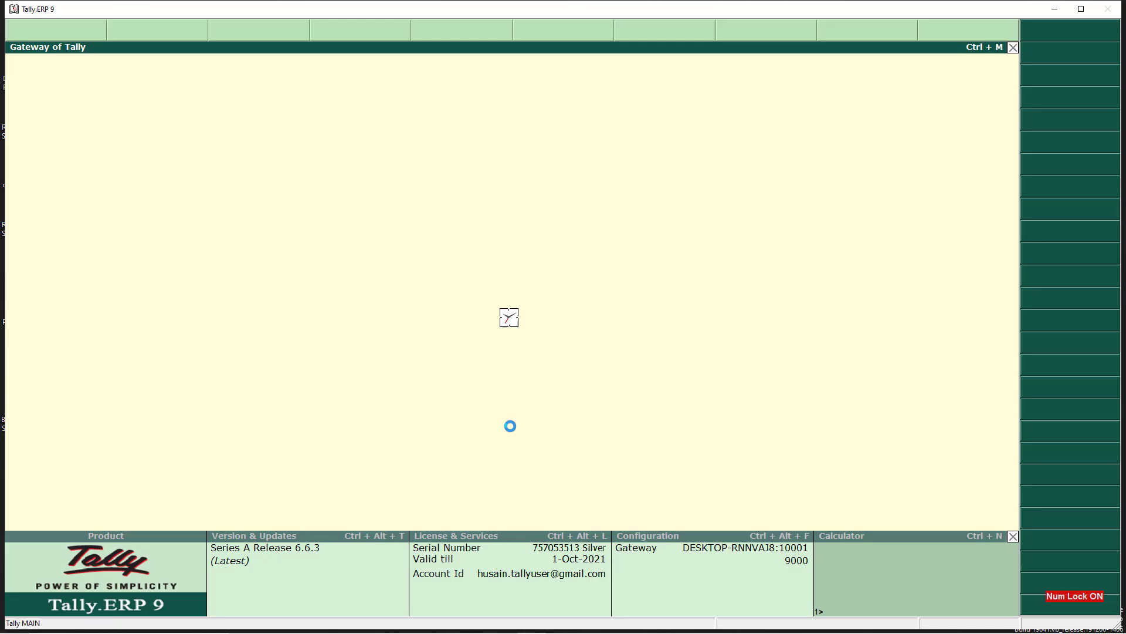
{"action": "key", "text": "c"}
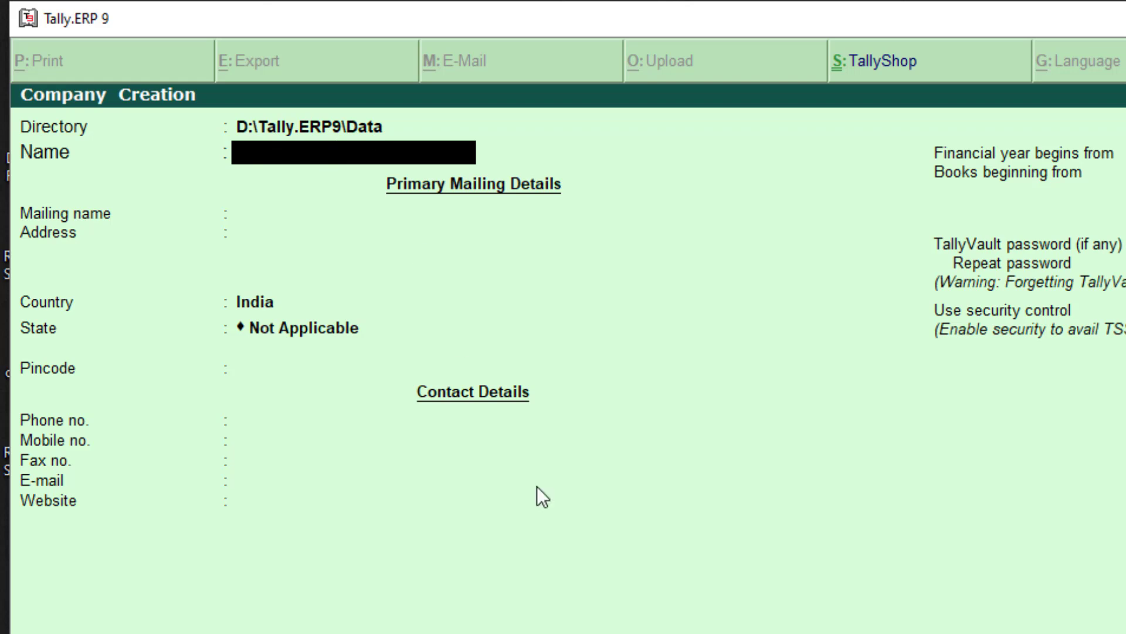
{"action": "key", "text": "Escape"}
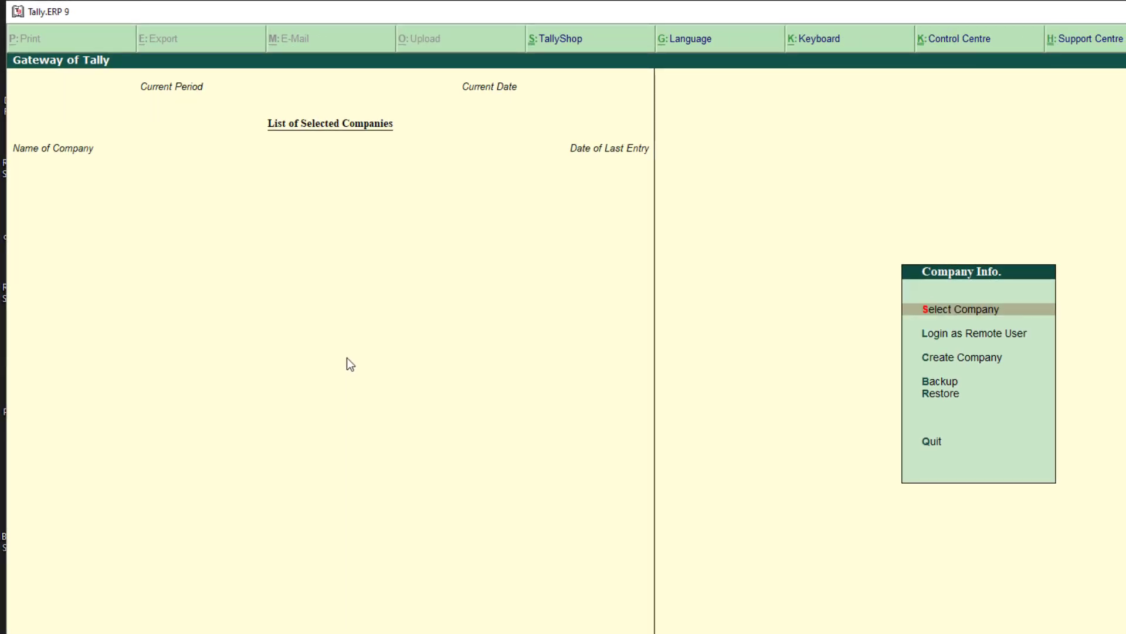
{"action": "key", "text": "Return"}
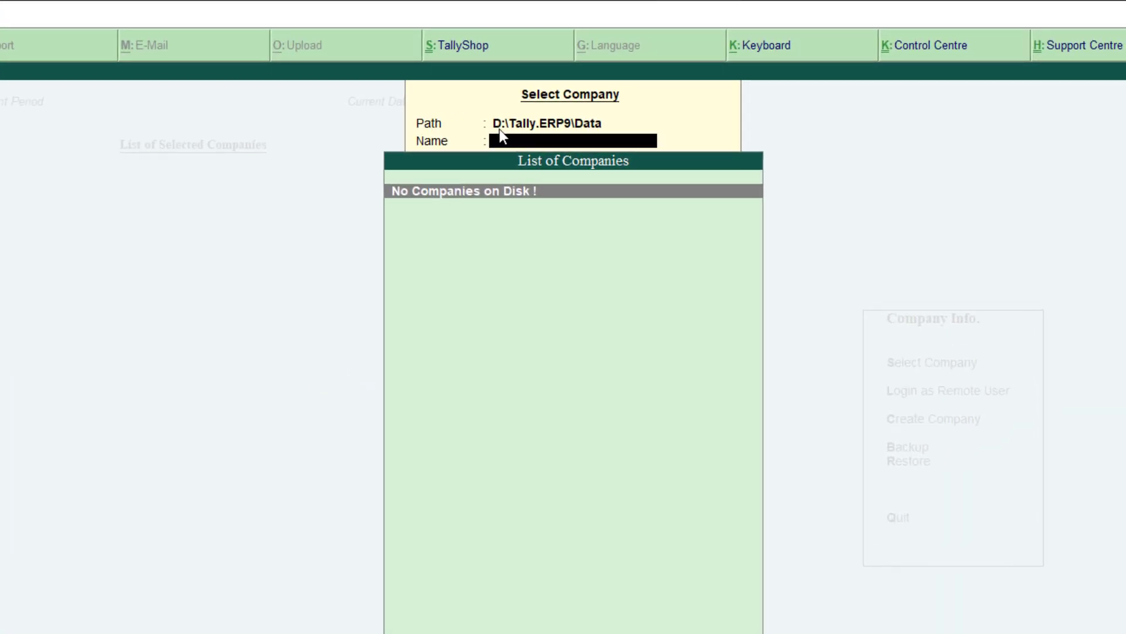